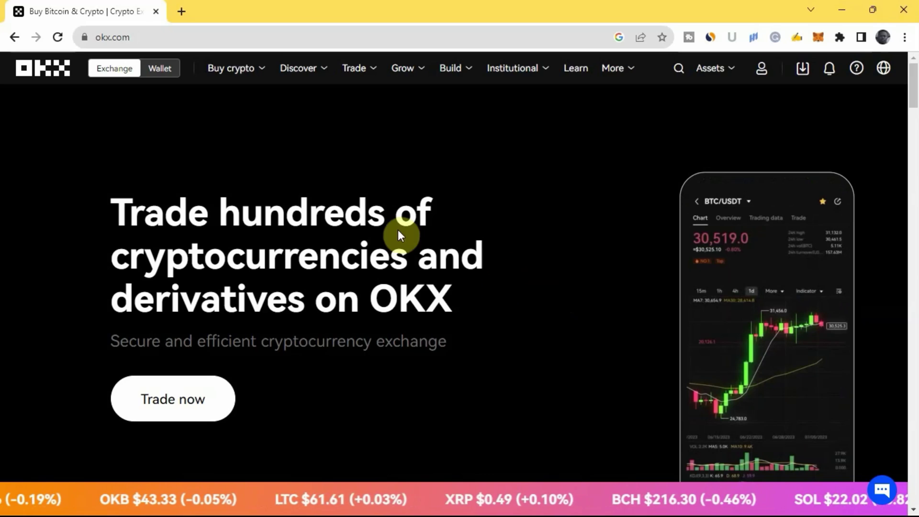
Step: Go to the Futures trading page and open the calculator for the BTCUSDT1020 contract
mouse_move(353, 80)
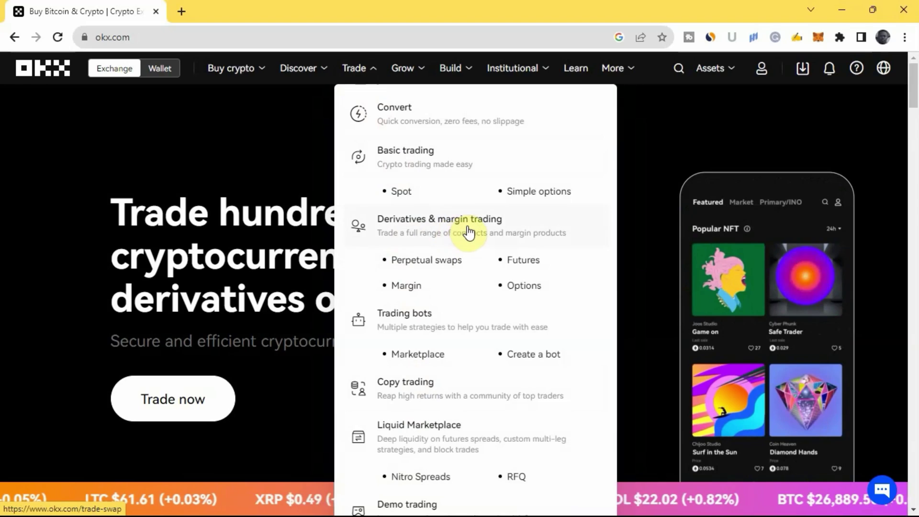
left_click(523, 262)
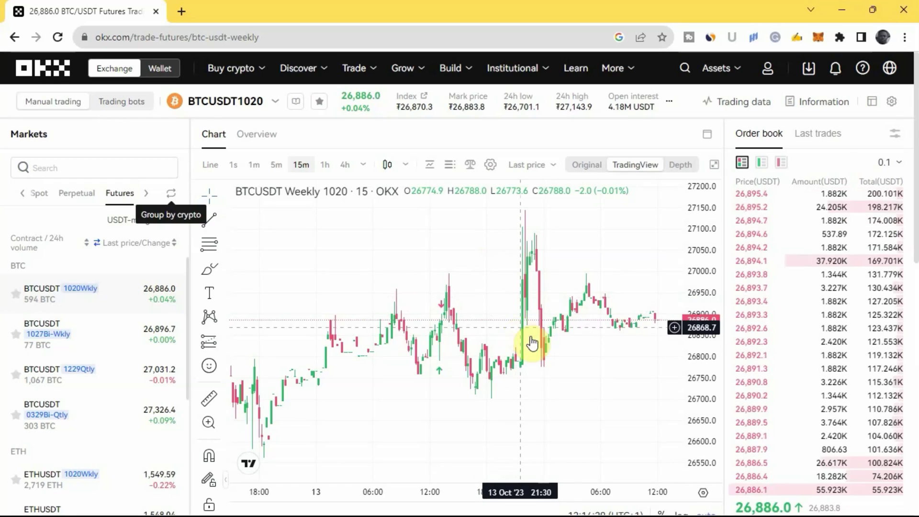
scroll(621, 329, "down", 3)
scroll(728, 355, "down", 5)
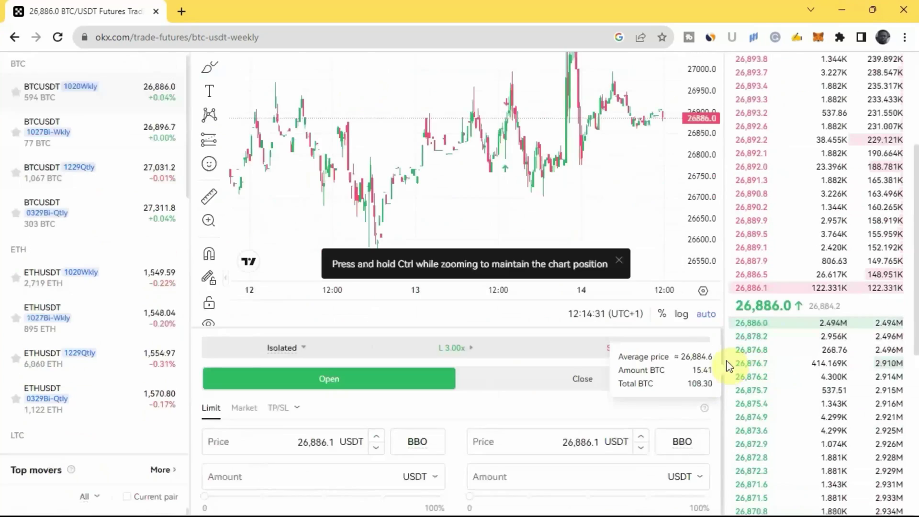
scroll(708, 358, "down", 5)
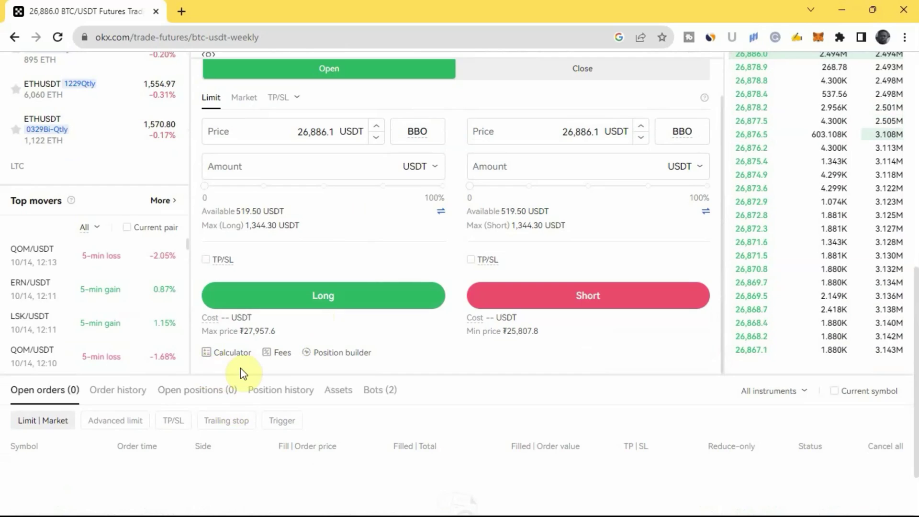
left_click(219, 355)
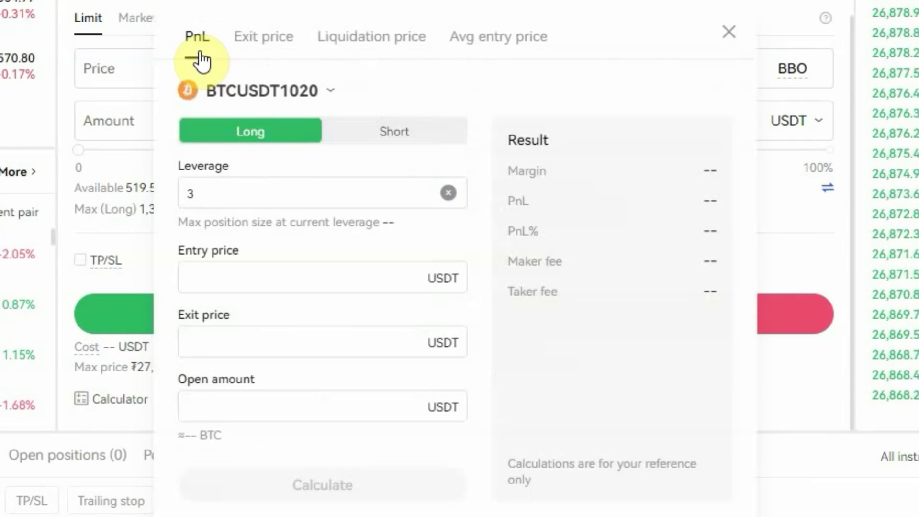
Step: Look through the calculator's exit price, liquidation price and average entry price modes, then return to PnL
left_click(252, 42)
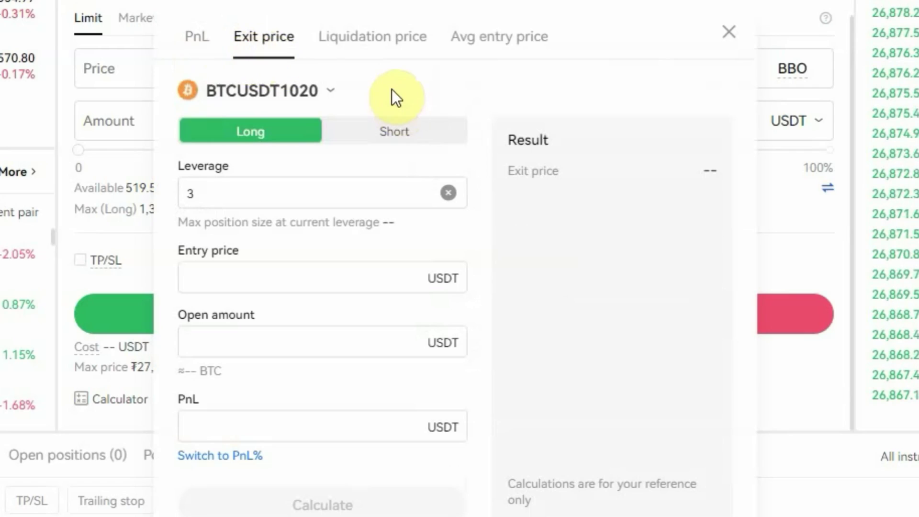
left_click(377, 57)
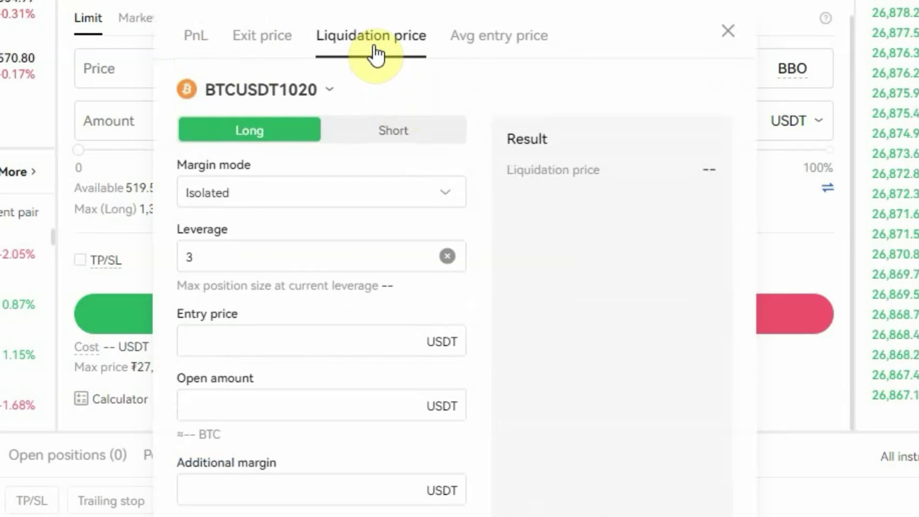
left_click(507, 48)
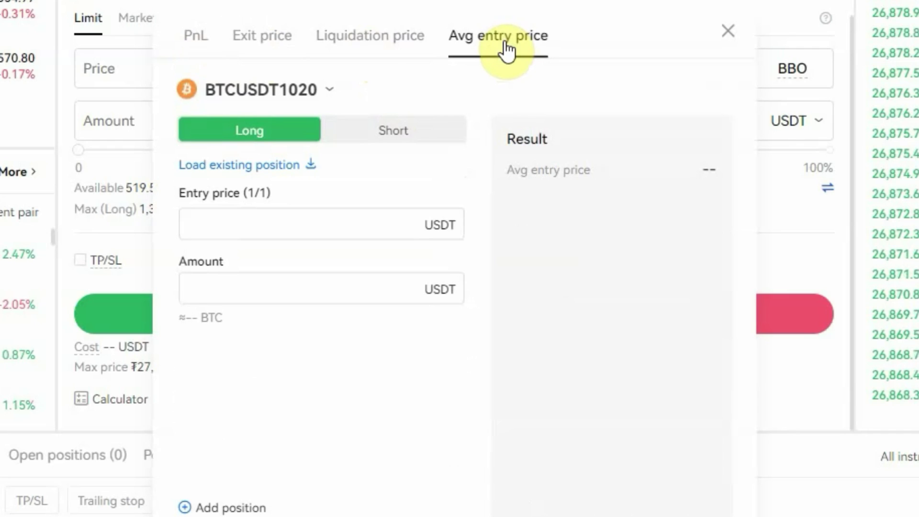
left_click(196, 42)
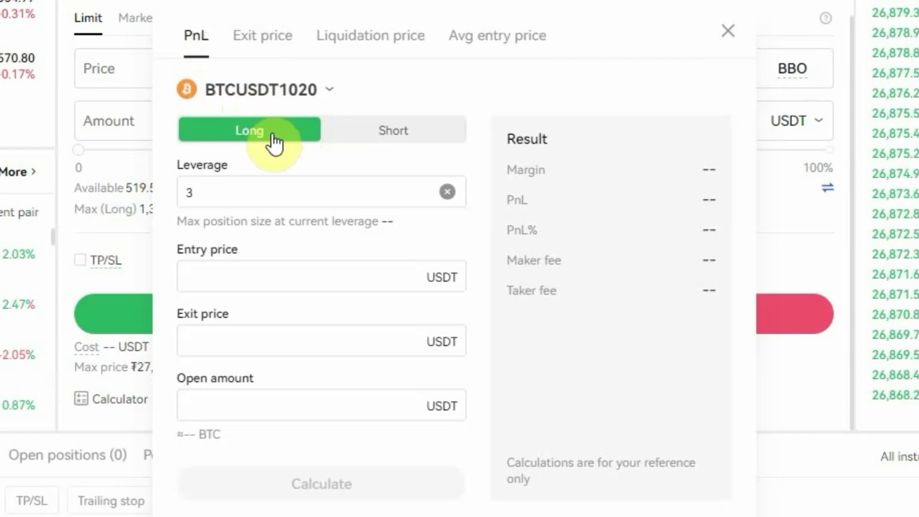
Step: Set up the PnL calculation for a long position with leverage 10 and an entry price of 26,800 USDT
left_click(404, 138)
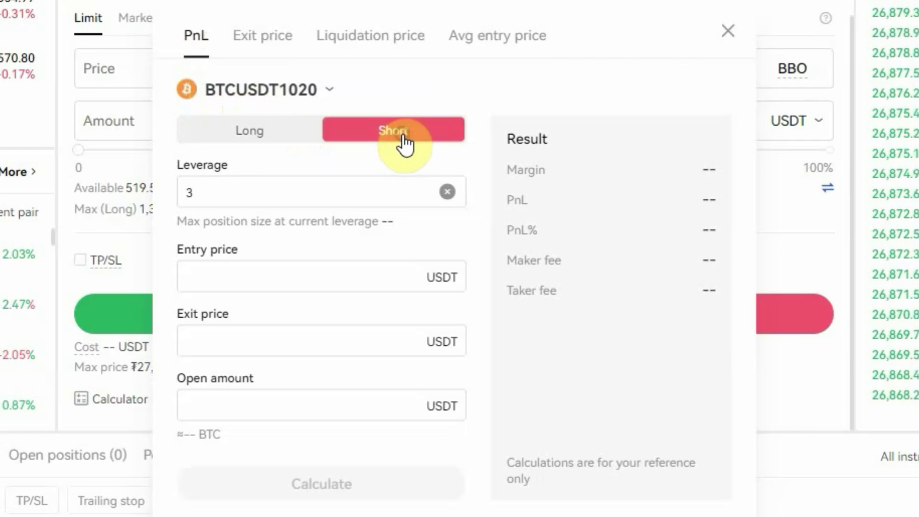
left_click(245, 138)
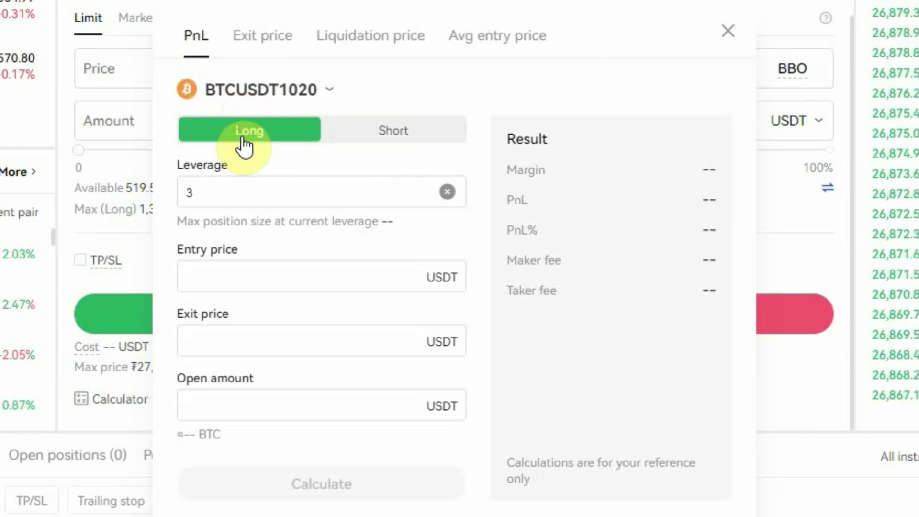
left_click(258, 187)
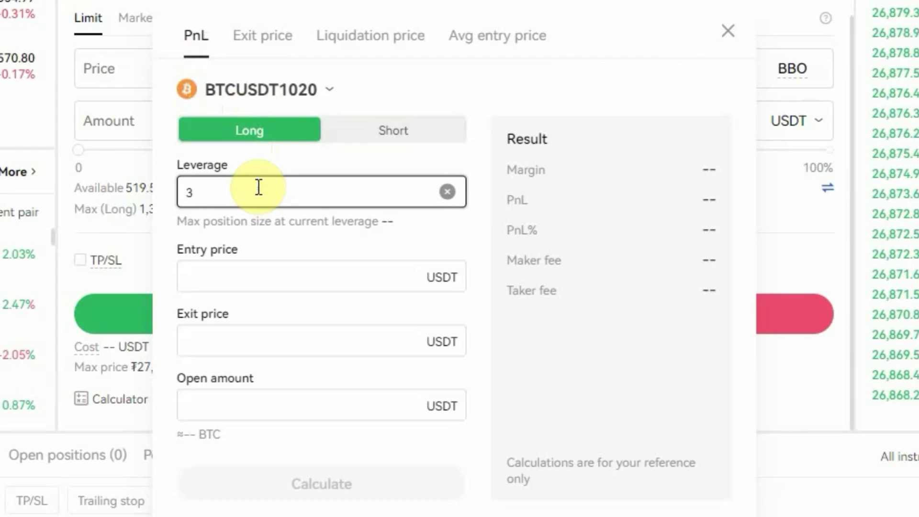
key("BackSpace")
type("10")
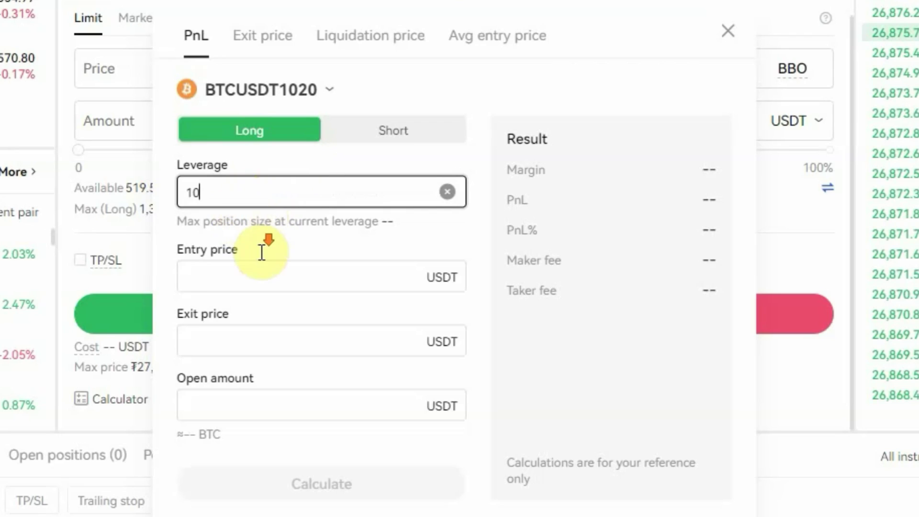
left_click(252, 282)
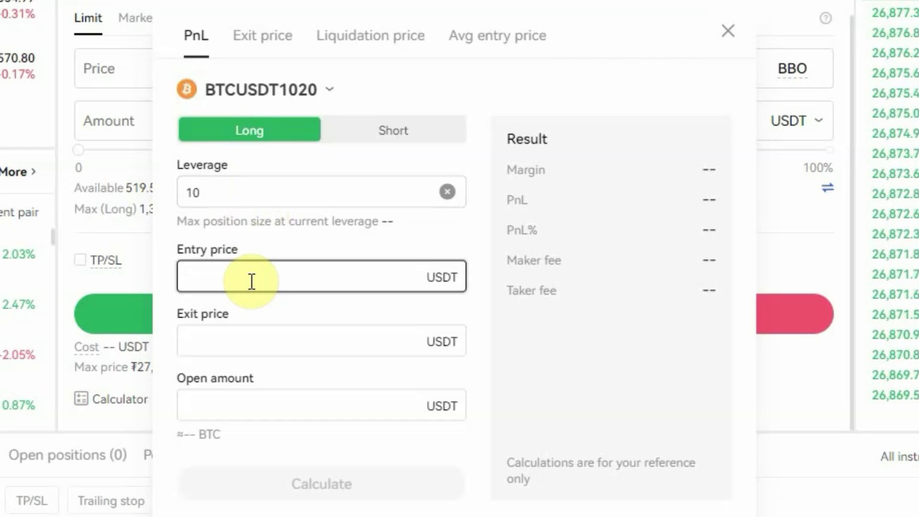
type("2")
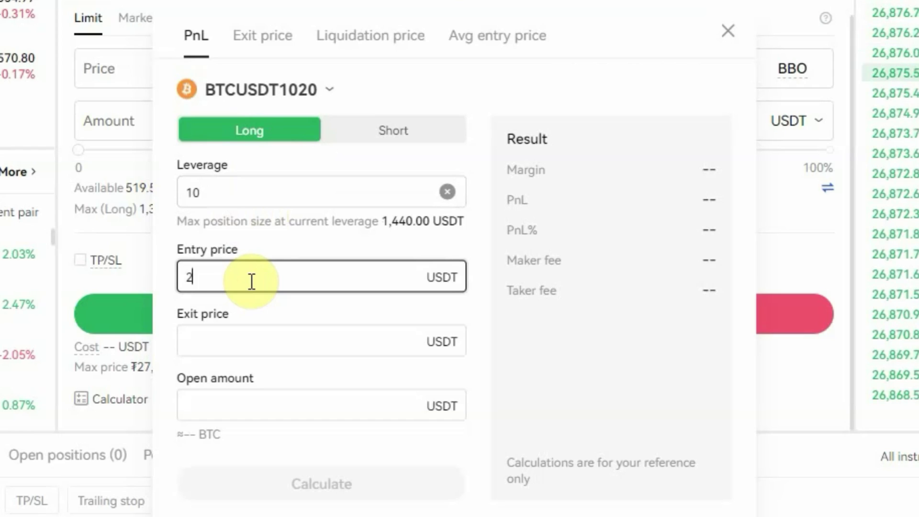
type("6,800")
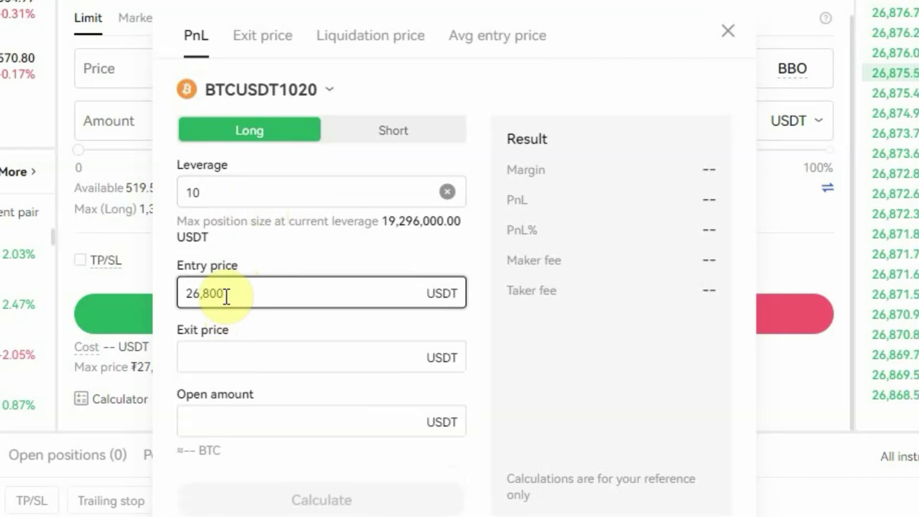
Step: Set the exit price to 27,200 USDT and the open amount to 10,000 USDT, and calculate the PnL
left_click(235, 358)
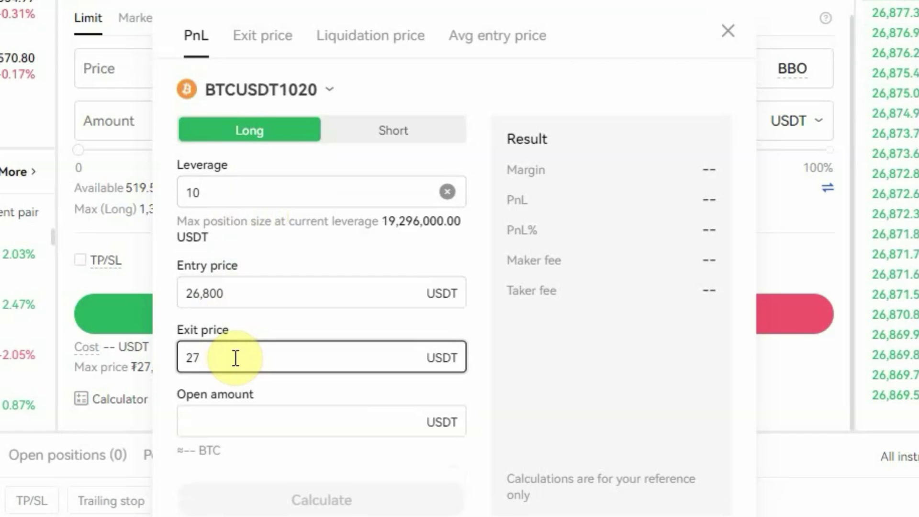
type("200")
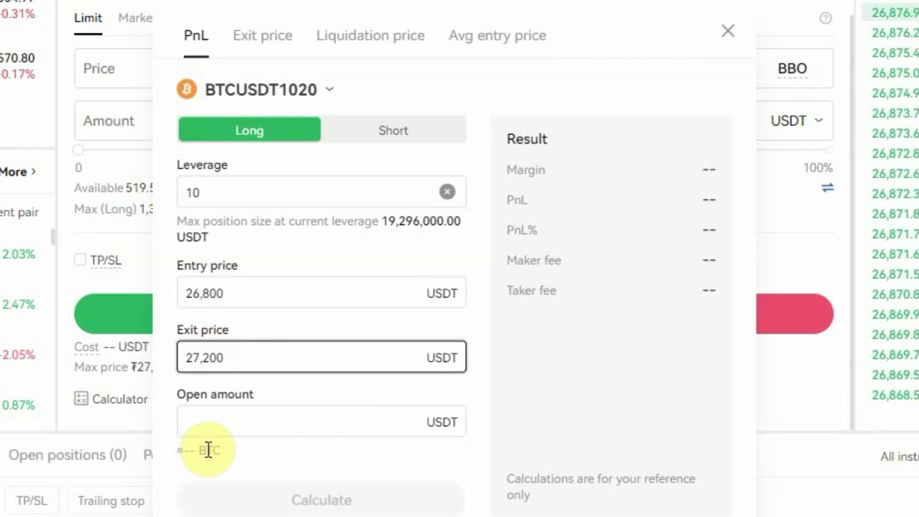
left_click(225, 425)
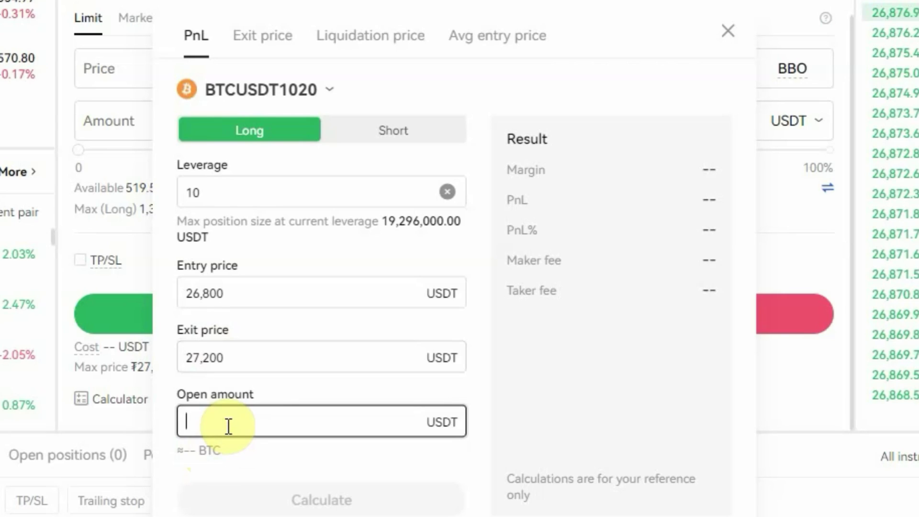
type("10,00")
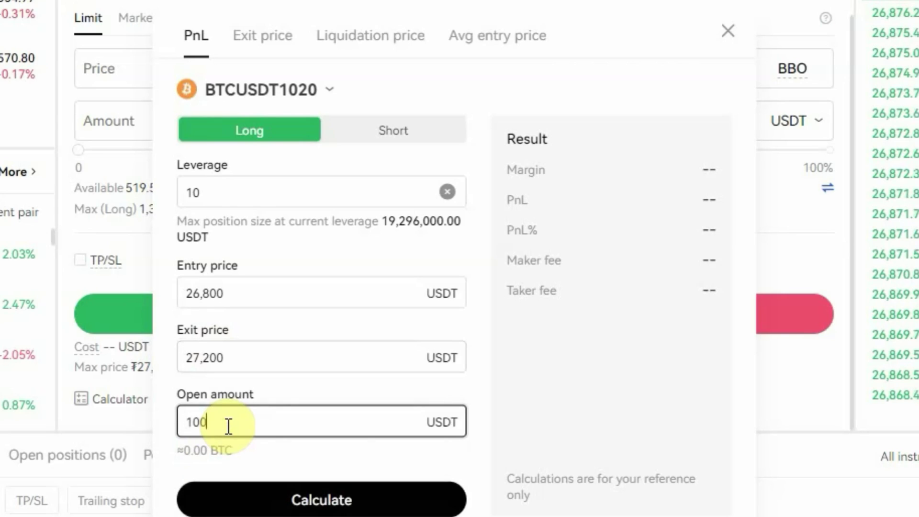
type("0")
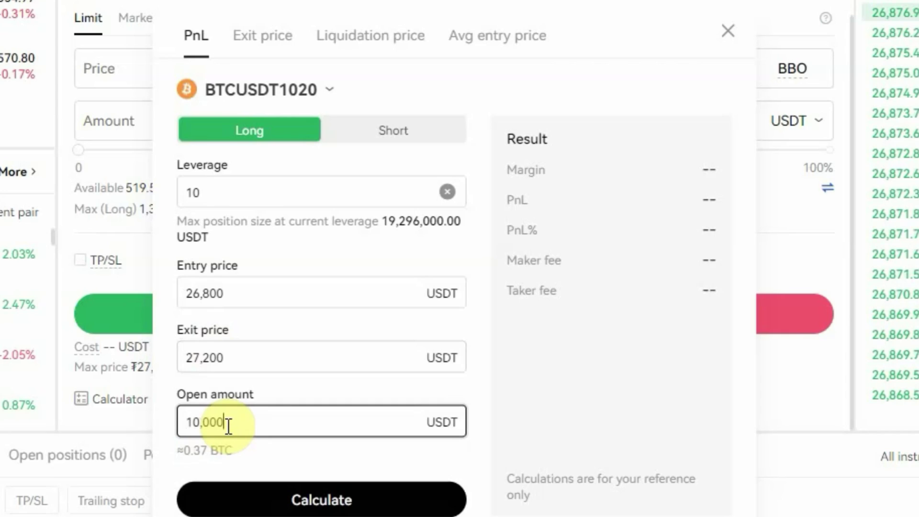
left_click(309, 509)
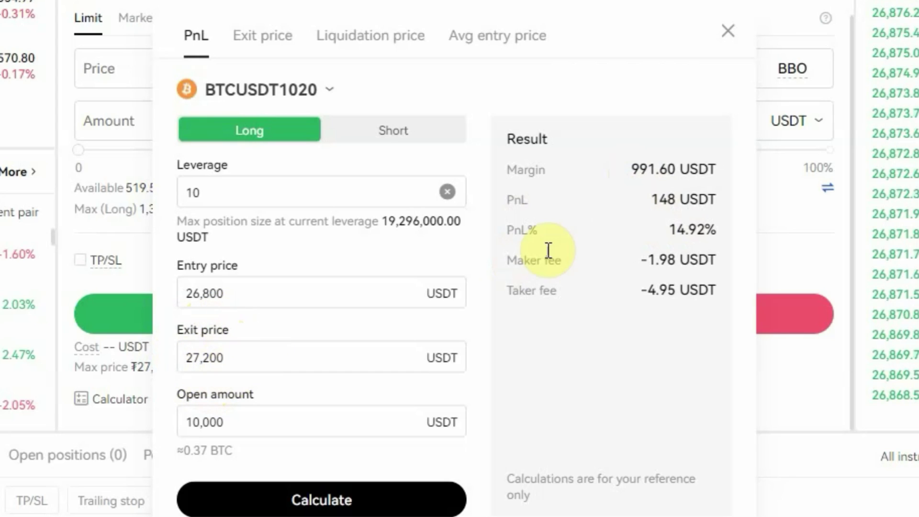
Step: Highlight the PnL amount in the calculation result to examine it
left_click(620, 198)
left_click_drag(619, 197, 717, 204)
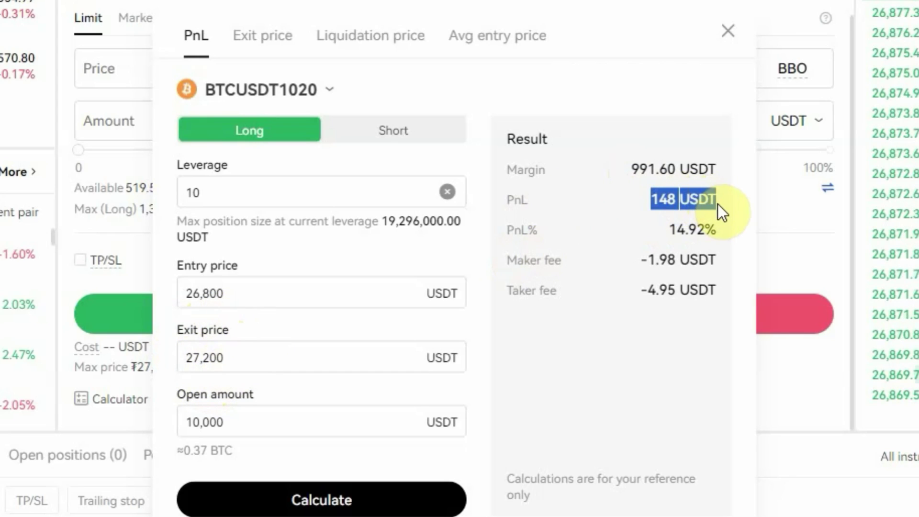
left_click(694, 226)
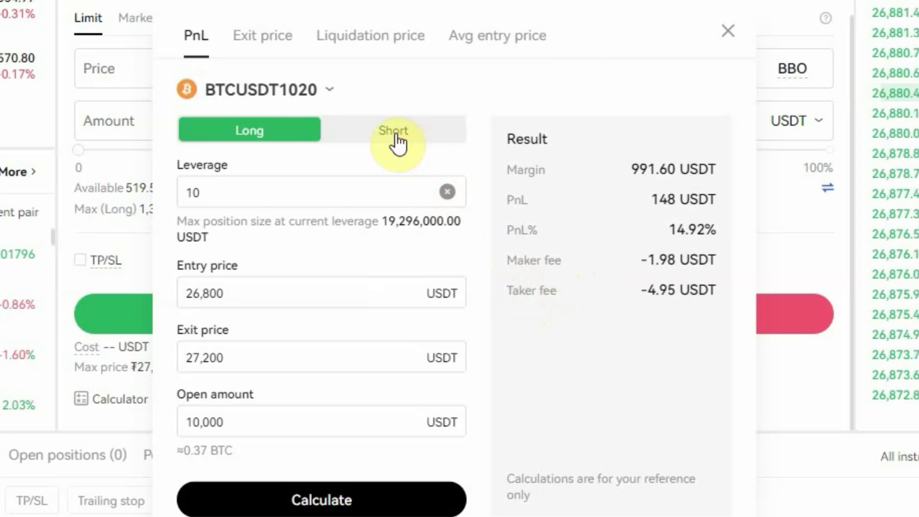
Step: Switch the PnL calculation to a short position and set the leverage to 15
left_click(378, 133)
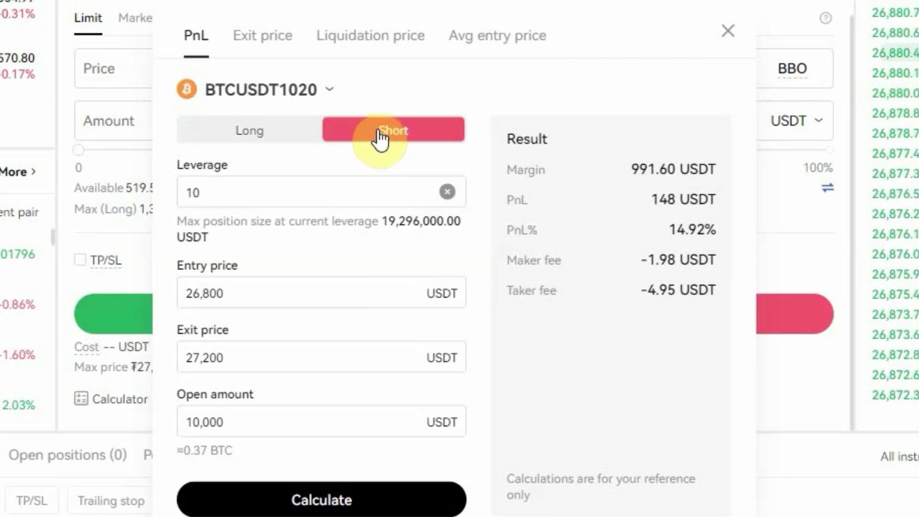
left_click(231, 188)
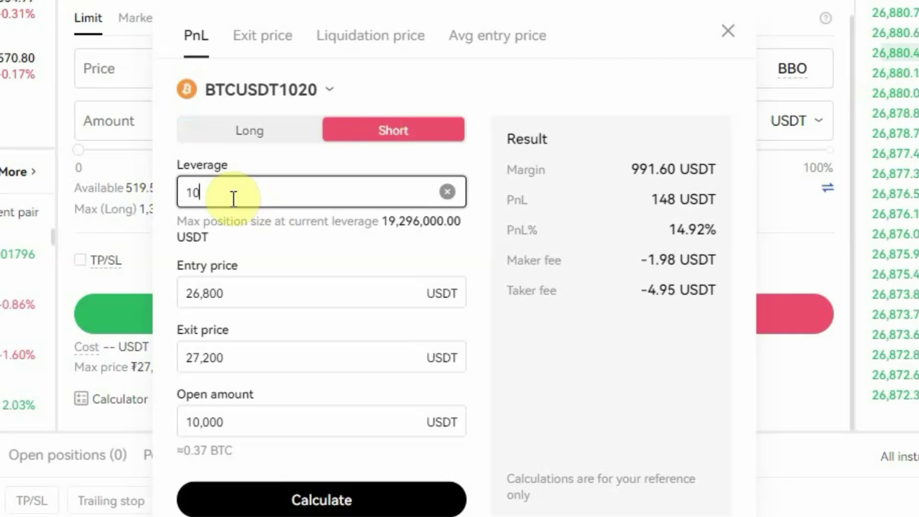
key("BackSpace")
type("5")
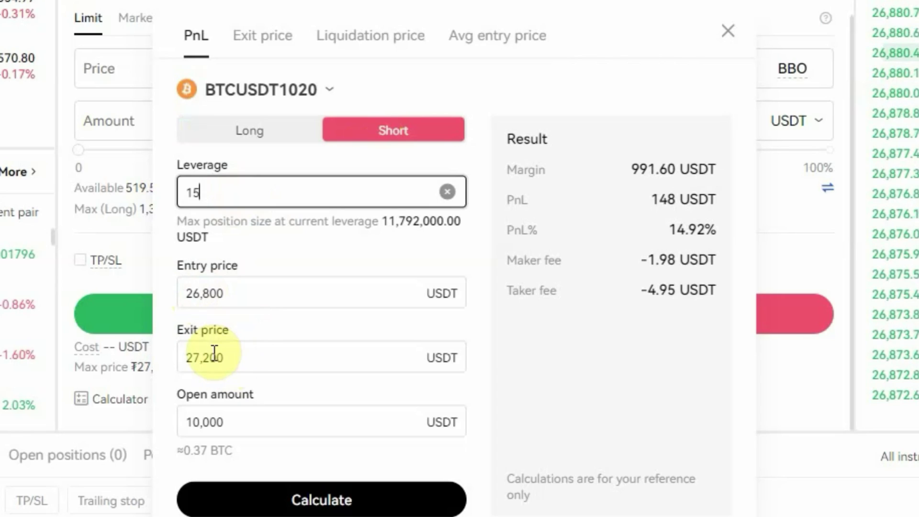
Step: Set the short position's exit price to 26,200 USDT and calculate the PnL
left_click(231, 363)
key("BackSpace")
key("BackSpace")
key("BackSpace")
key("BackSpace")
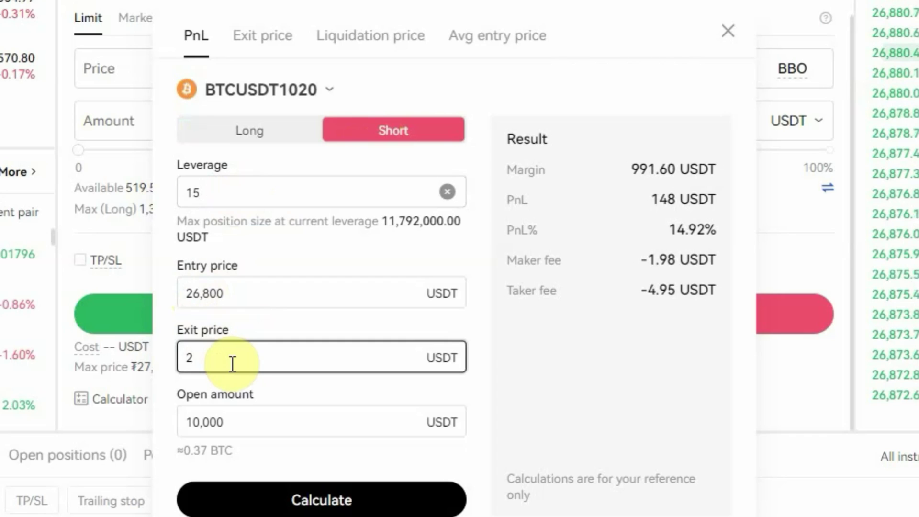
type("6200")
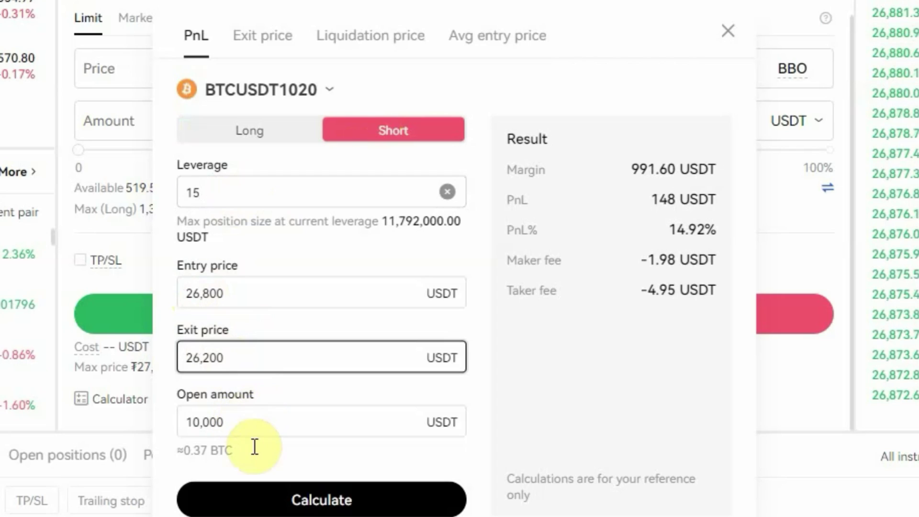
left_click(330, 509)
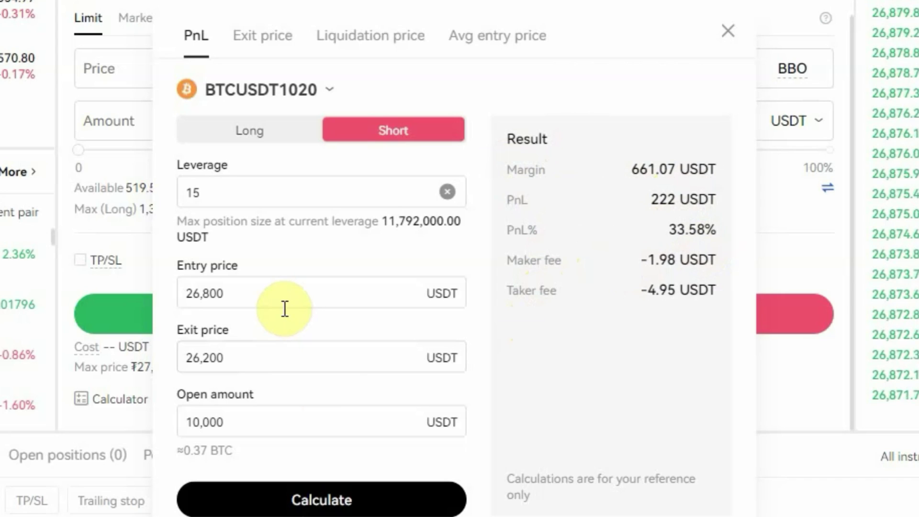
Step: Replace the short position's exit price with 27,100 USDT and recalculate the PnL
double_click(189, 355)
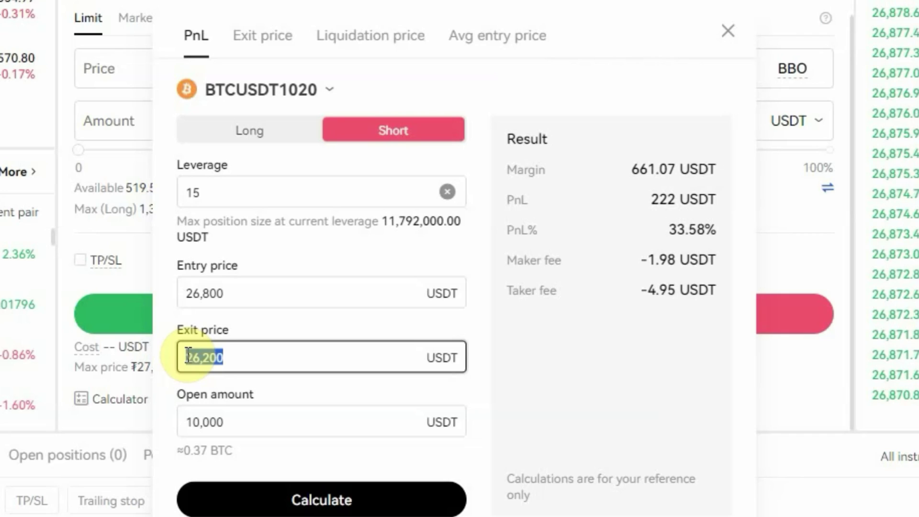
key("BackSpace")
type("27100")
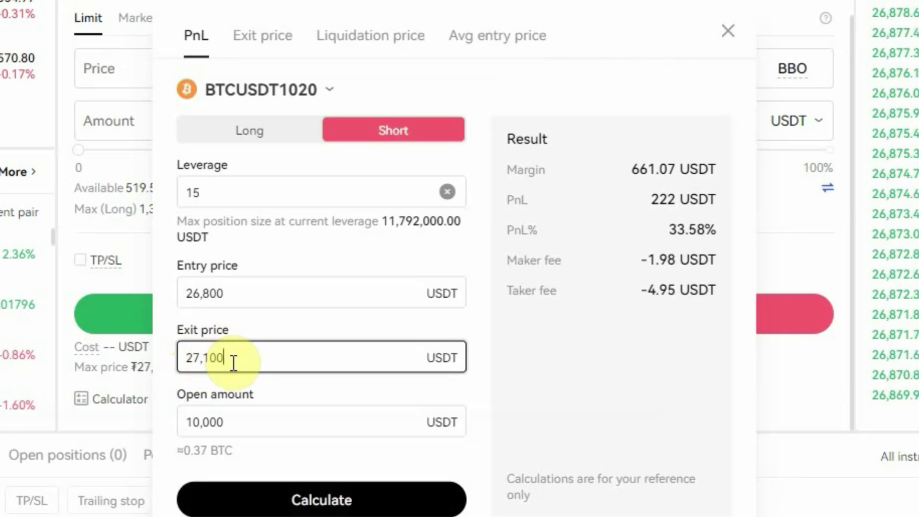
left_click(314, 502)
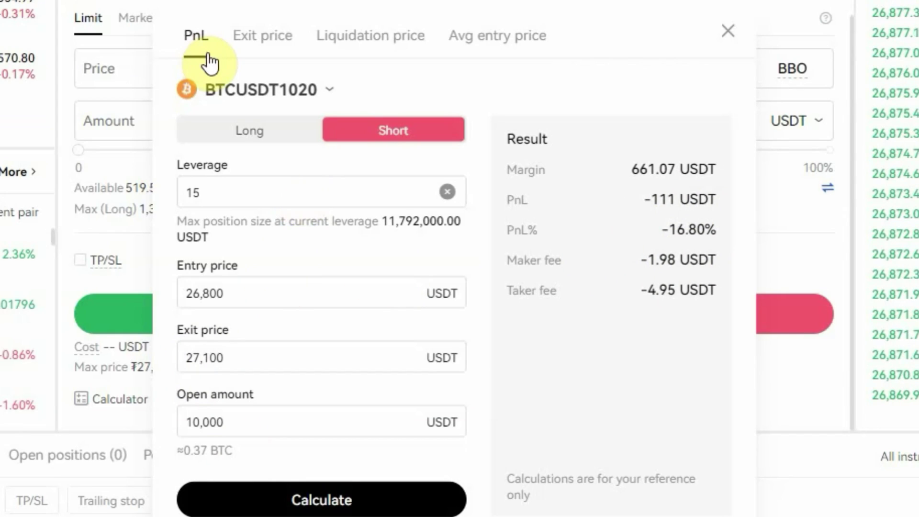
Step: Start an exit price calculation for a long position with leverage 10 and an entry price of 26,800 USDT
left_click(259, 51)
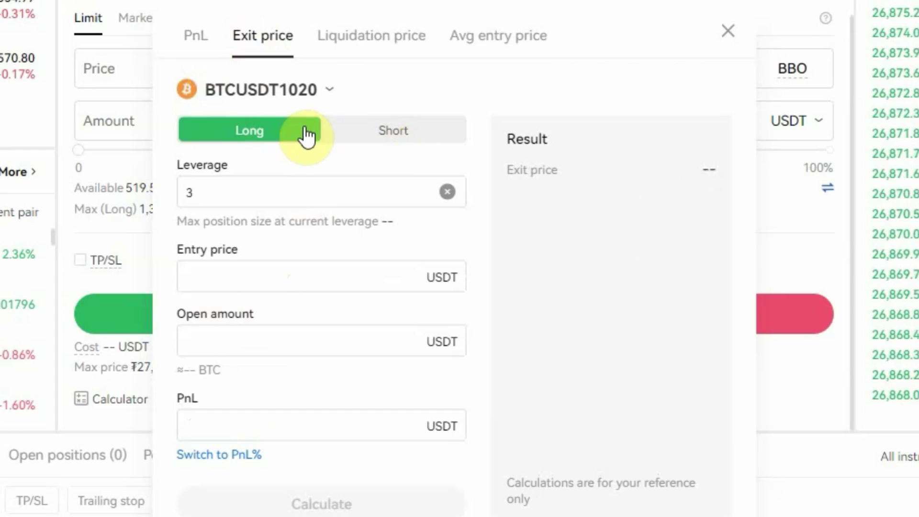
left_click(254, 192)
key("BackSpace")
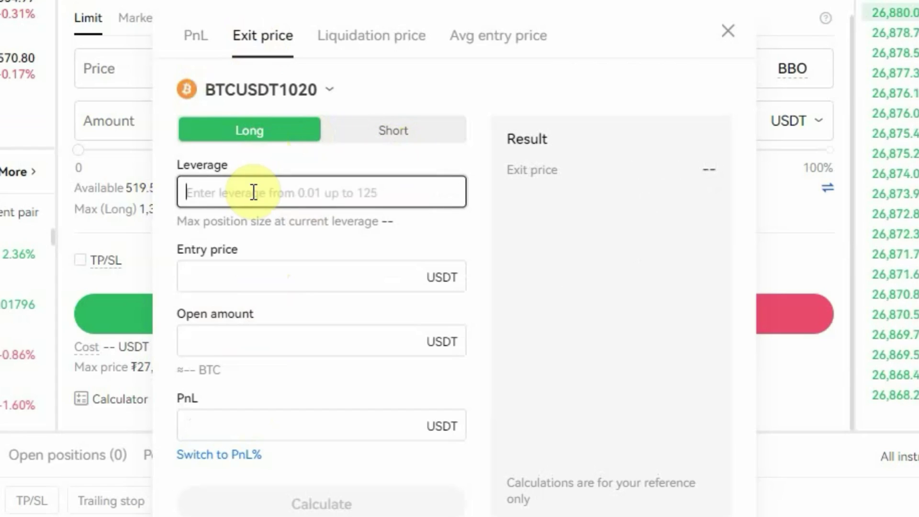
type("10")
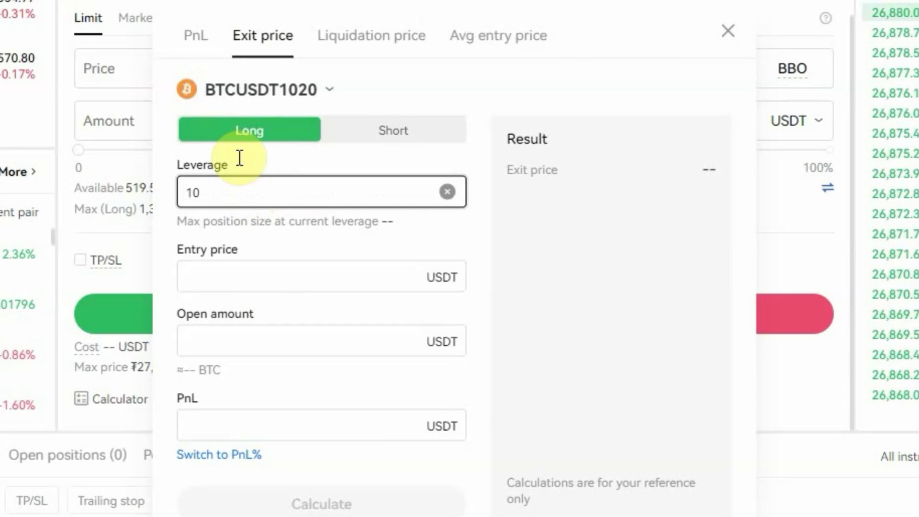
left_click(256, 284)
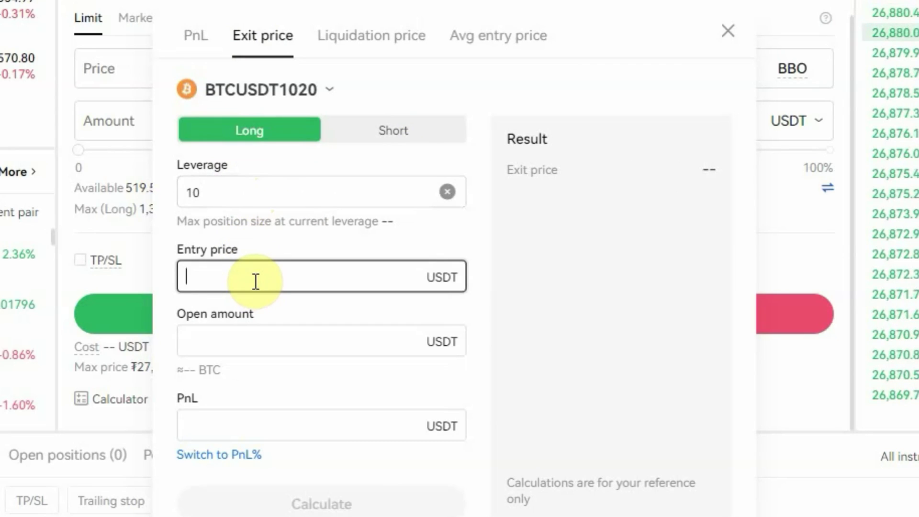
type("26,8")
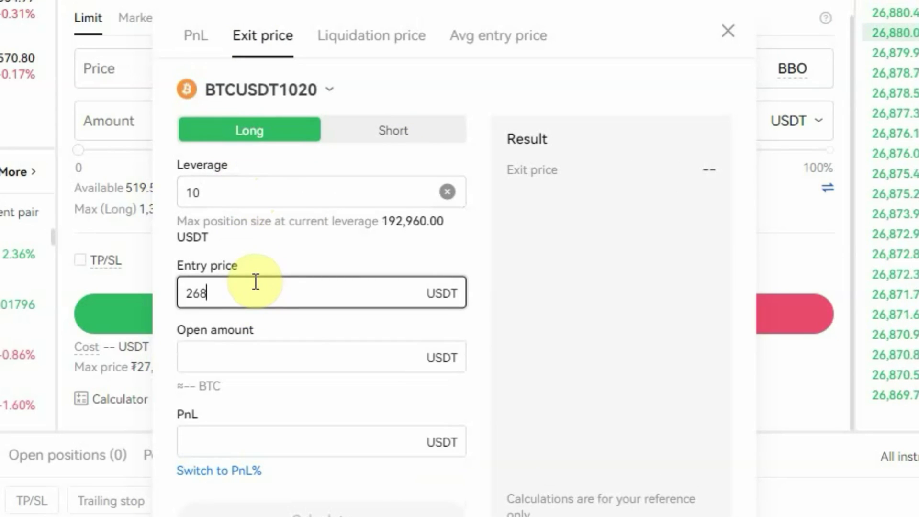
type("00")
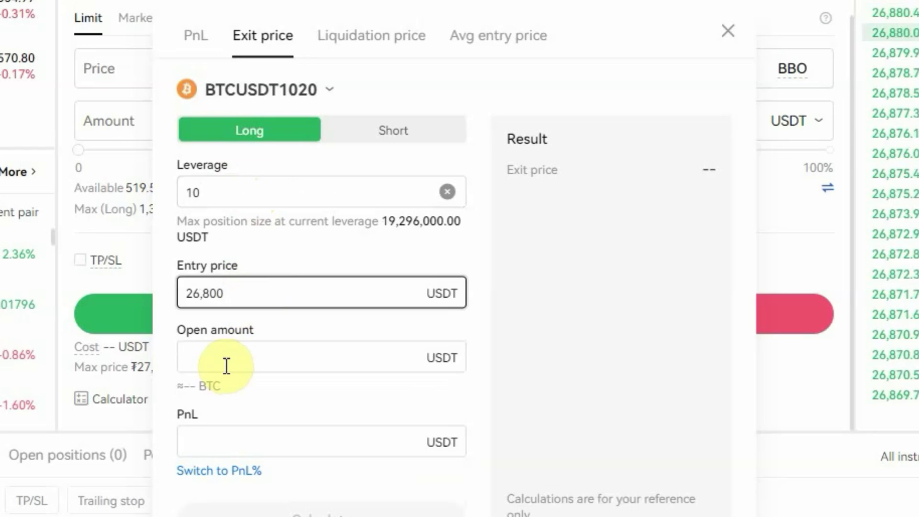
Step: Set the long position's open amount to 5,000 USDT and its target PnL to 100 USDT
left_click(226, 361)
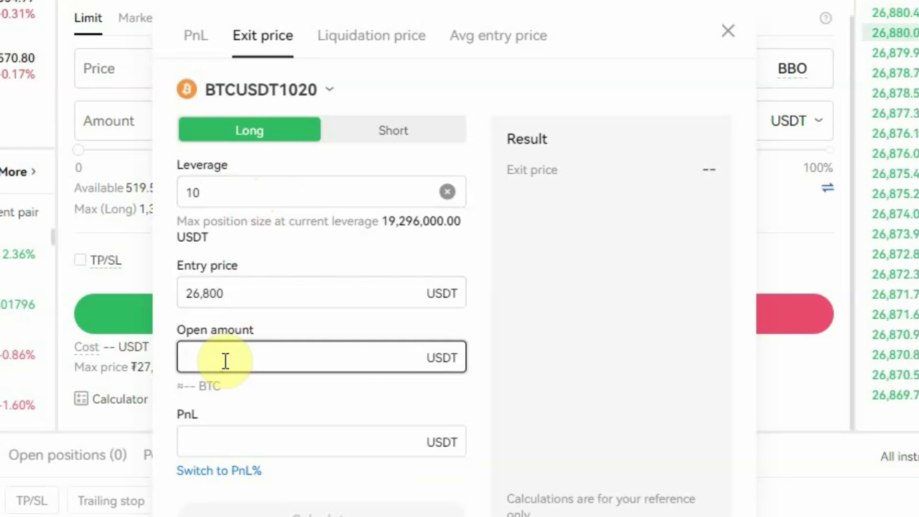
type("5000")
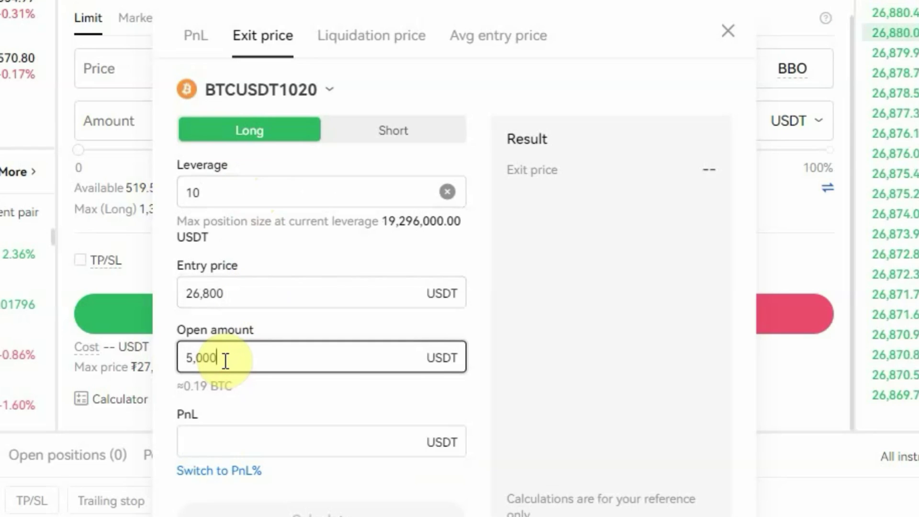
left_click(213, 438)
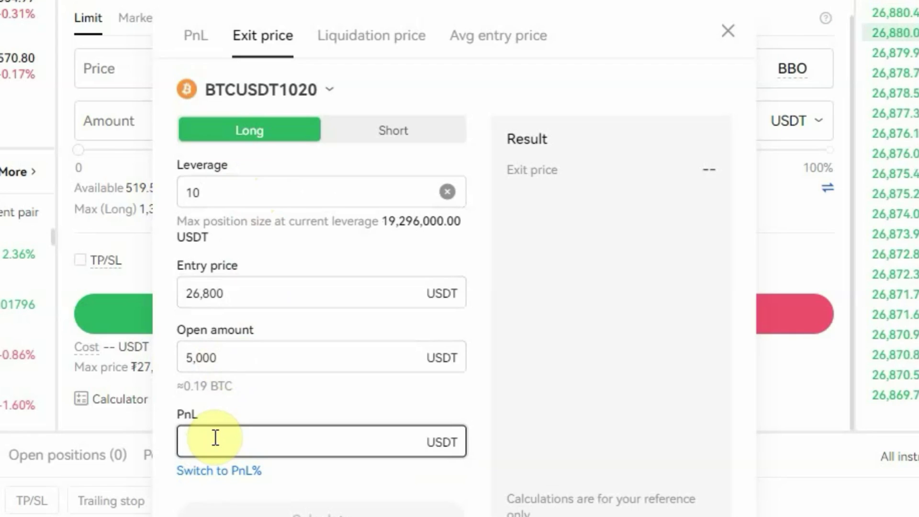
type("100")
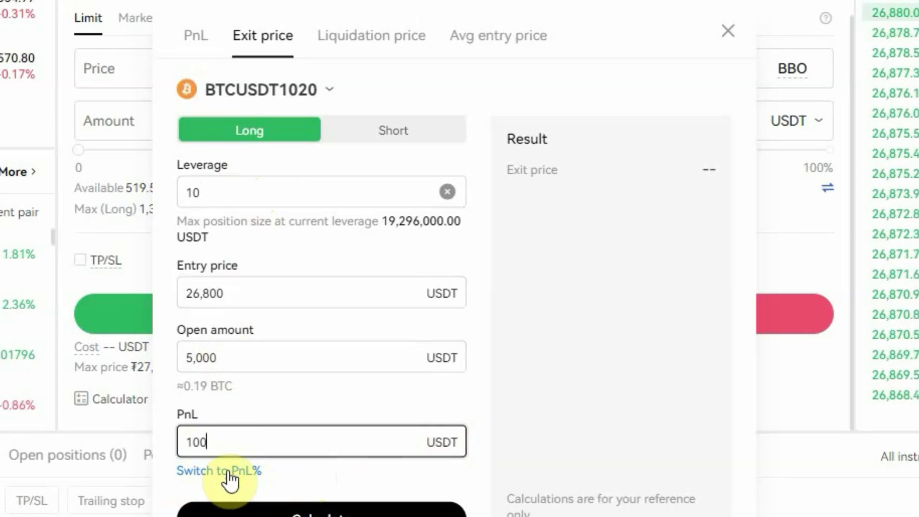
Step: Switch the target to PnL%, set it to 20%, and calculate the long position's exit price
left_click(211, 471)
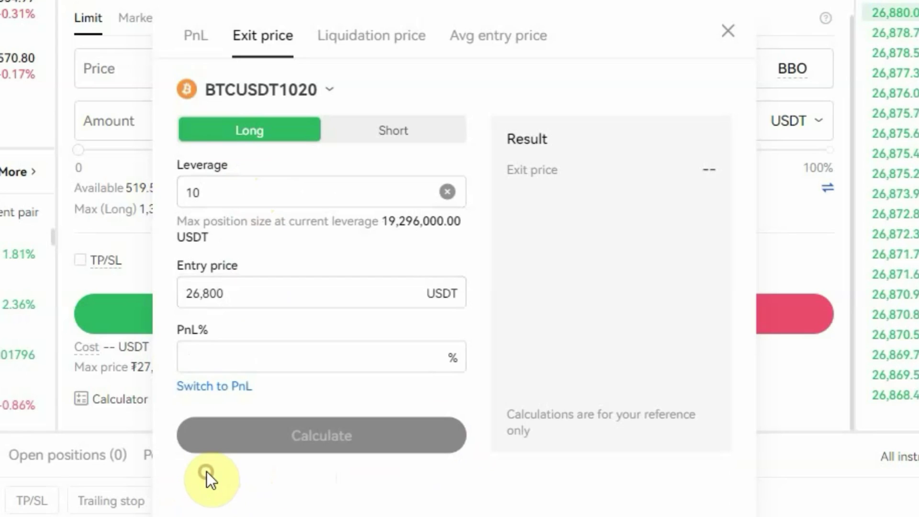
left_click(243, 359)
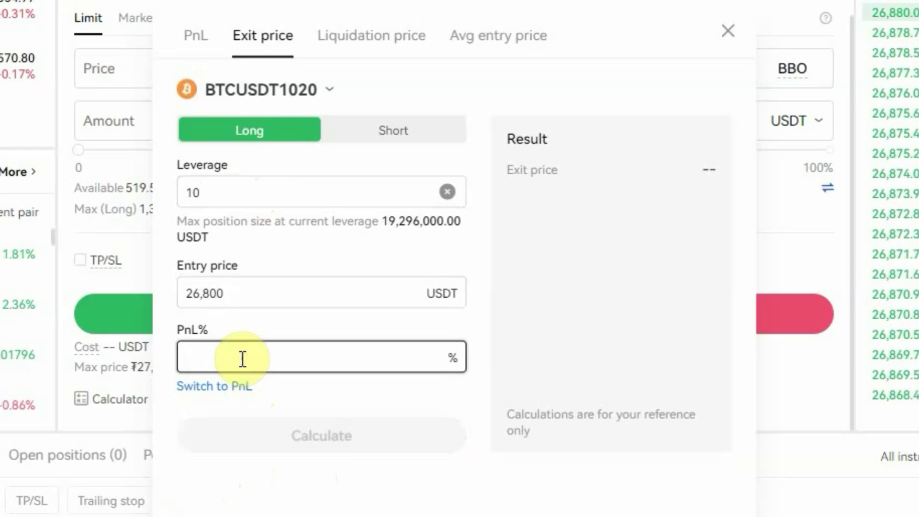
type("20")
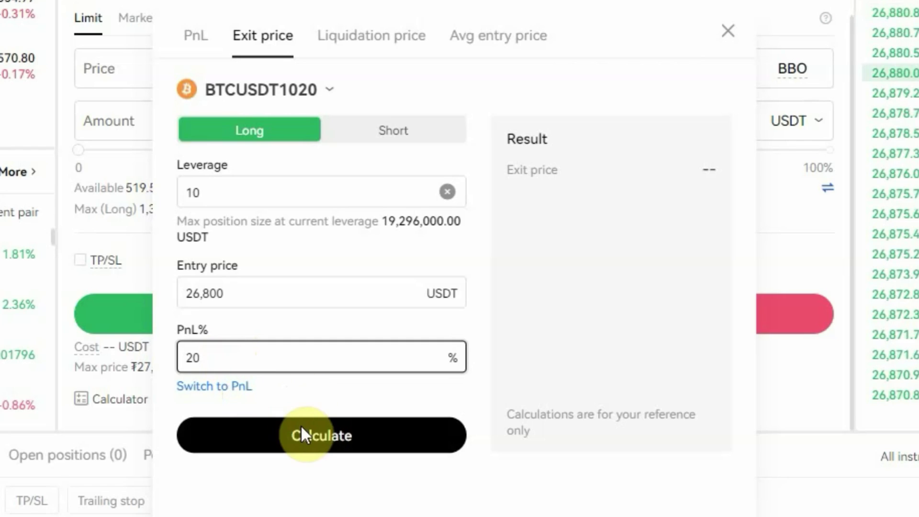
left_click(318, 447)
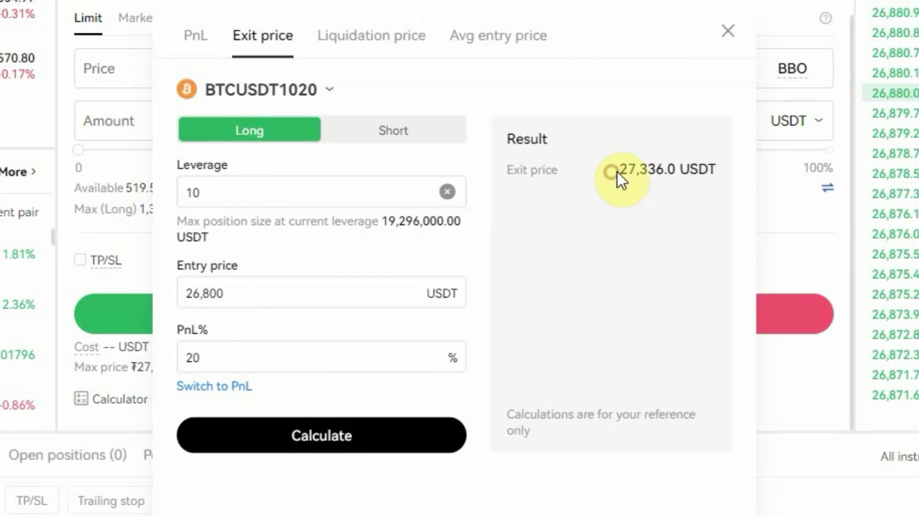
left_click_drag(617, 171, 717, 179)
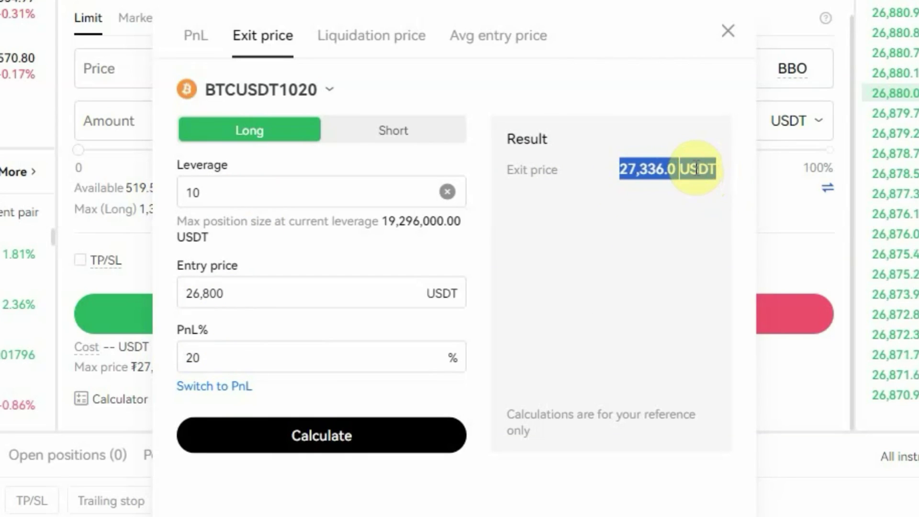
left_click(593, 162)
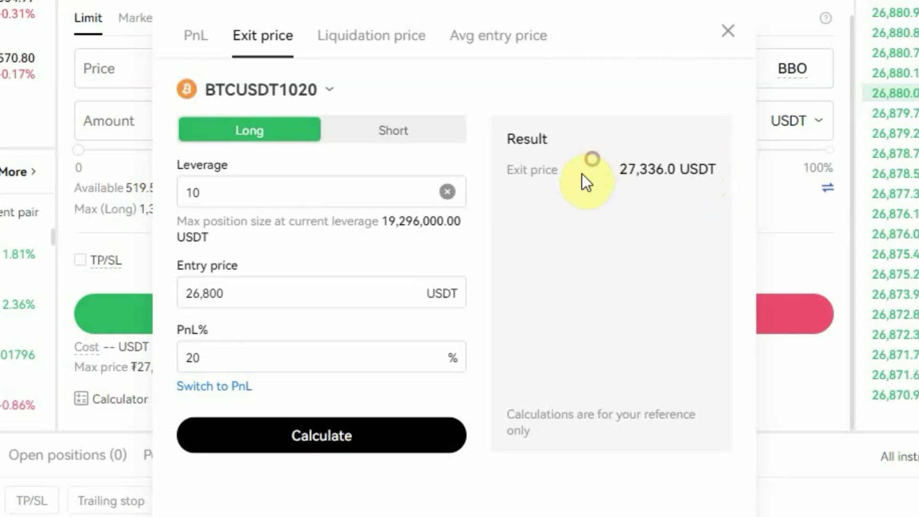
Step: Calculate the exit price for a short position with the target switched back to a PnL amount of 150 USDT
left_click(388, 132)
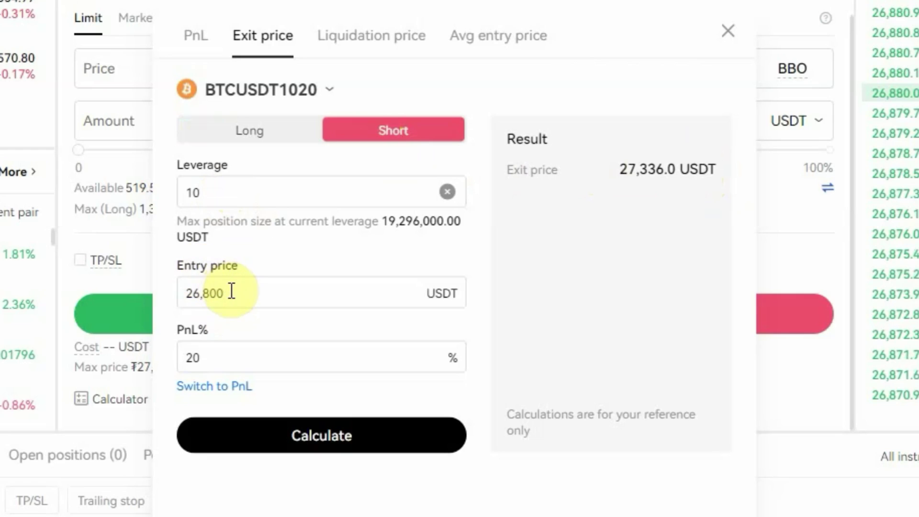
left_click(214, 387)
left_click(222, 440)
key("BackSpace")
key("BackSpace")
key("BackSpace")
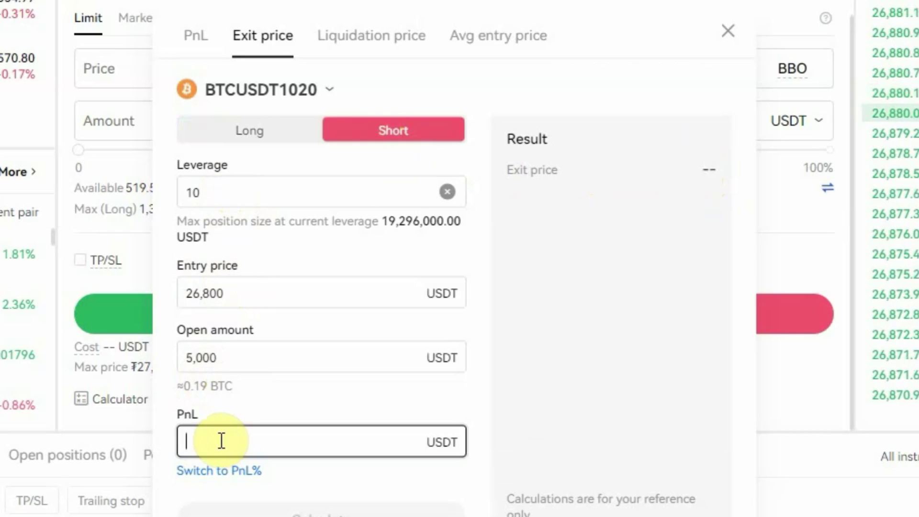
type("150")
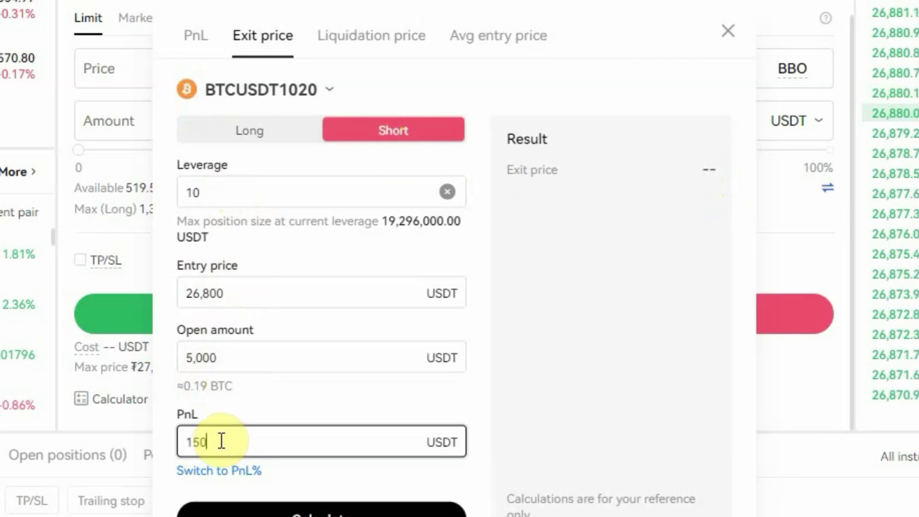
left_click(314, 512)
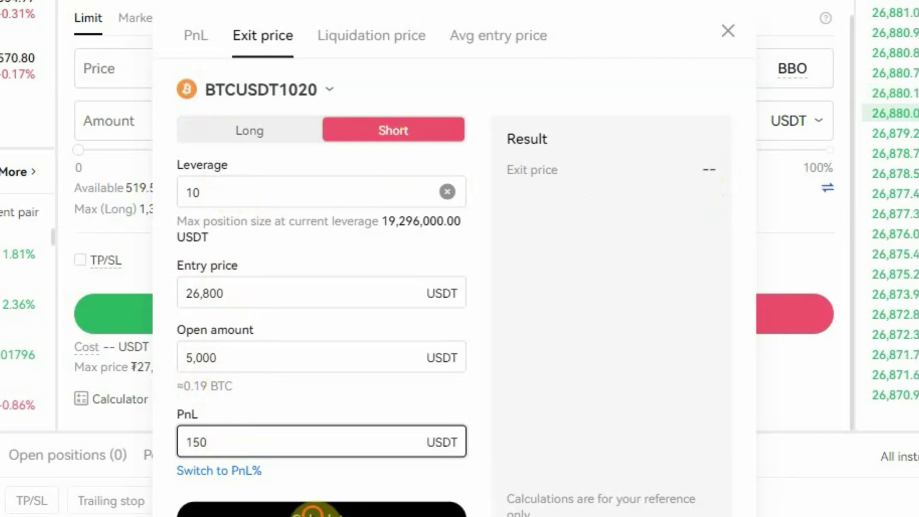
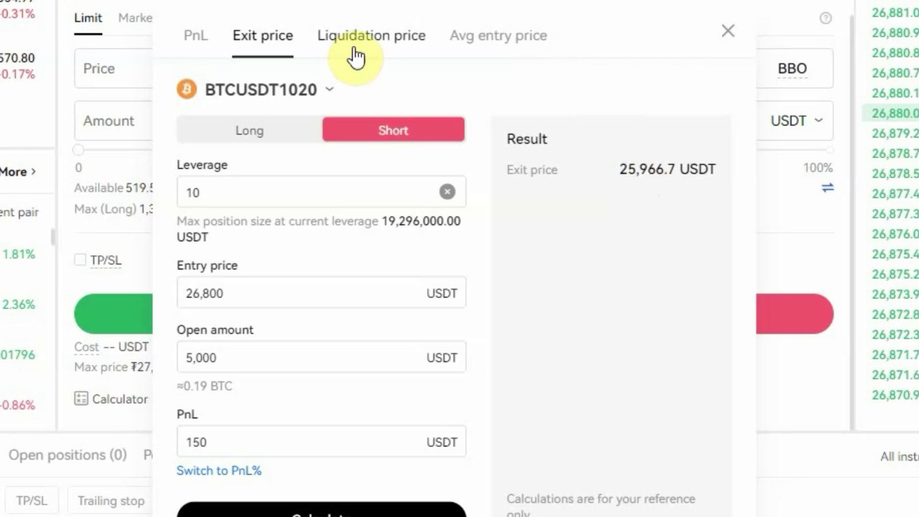
Step: Start a liquidation price calculation for a long position with Isolated margin mode and leverage 5
left_click(359, 34)
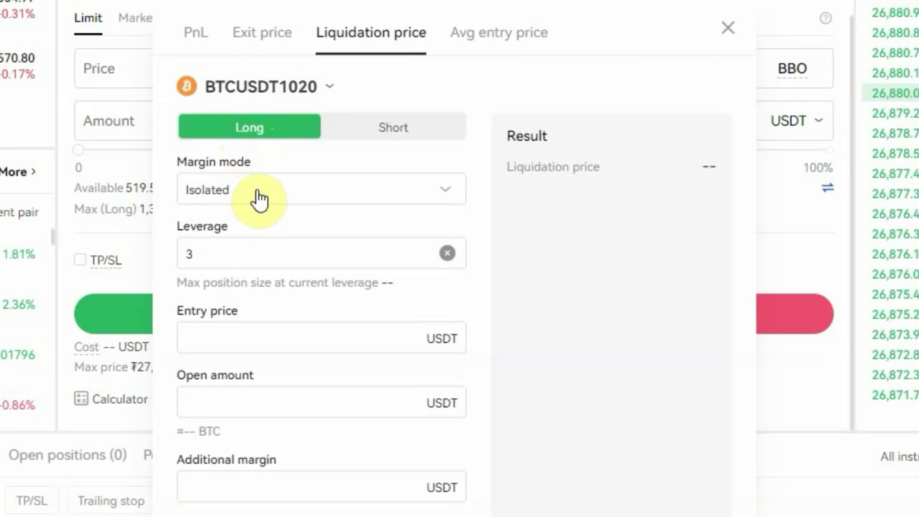
left_click(255, 194)
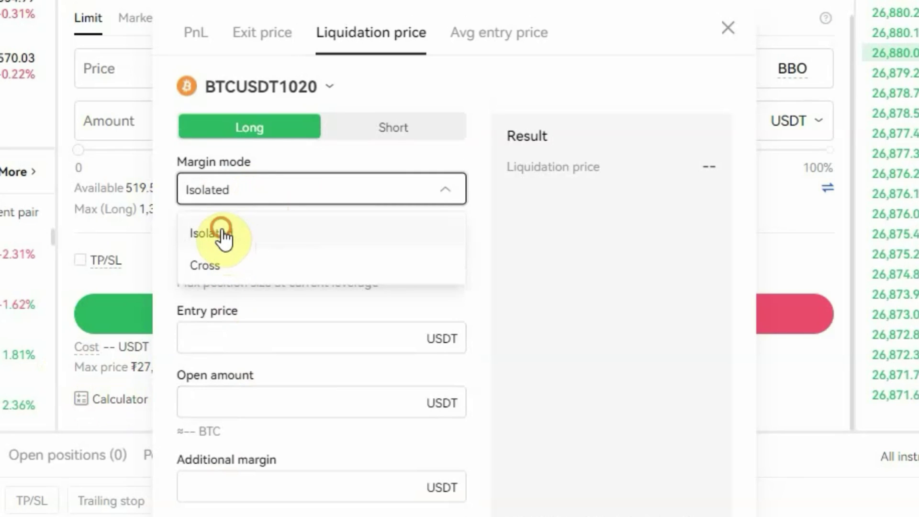
left_click(223, 237)
left_click(220, 252)
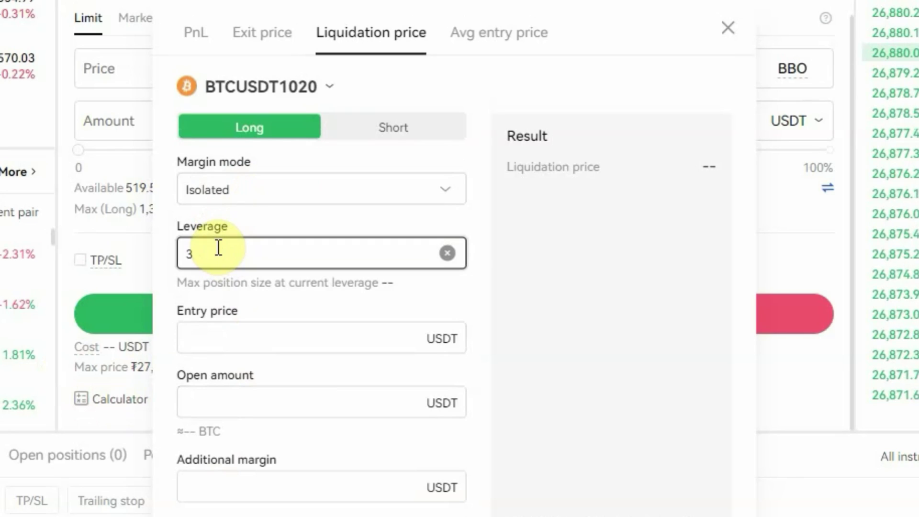
key("BackSpace")
type("5")
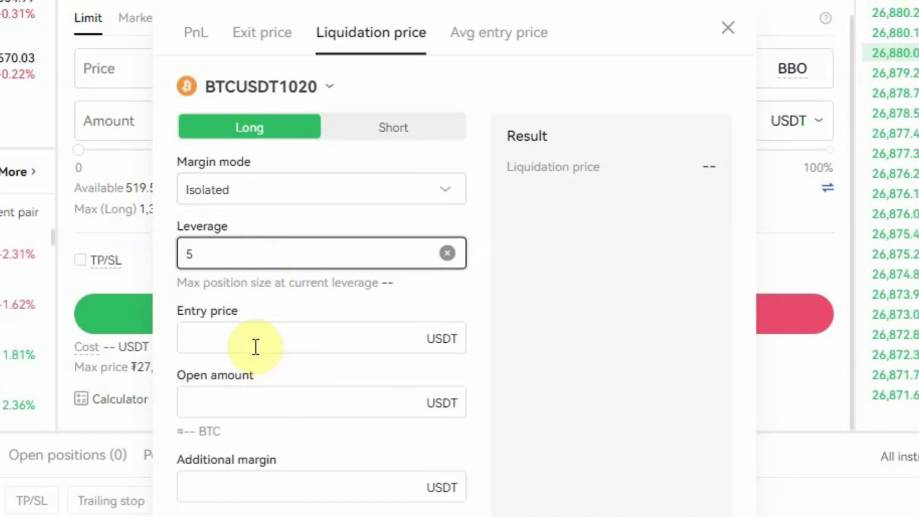
Step: Enter a 26,800 USDT entry price and a 5,000 USDT open amount, and calculate the liquidation price
left_click(244, 336)
type("26800")
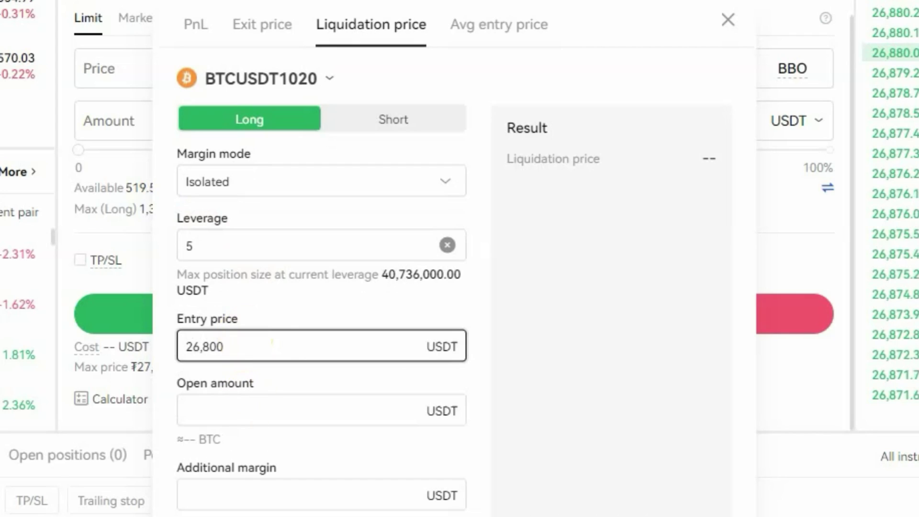
left_click(294, 413)
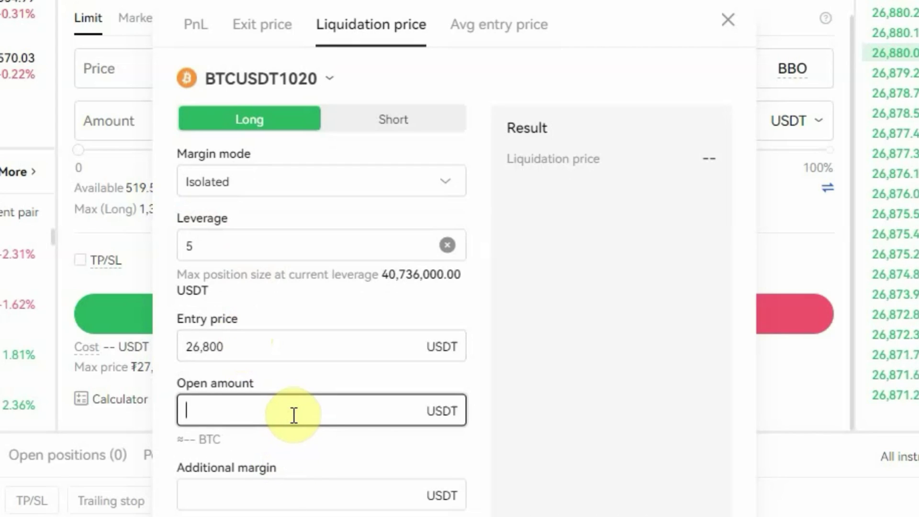
type("5000")
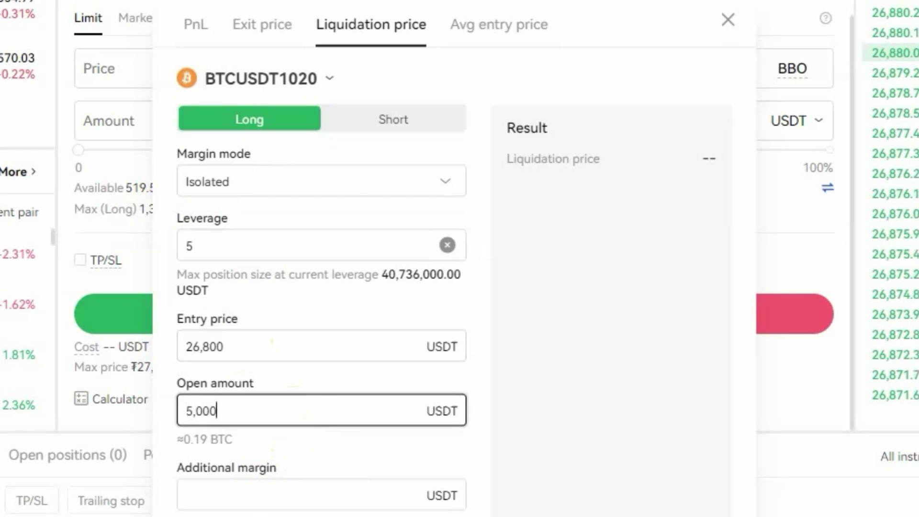
key("Return")
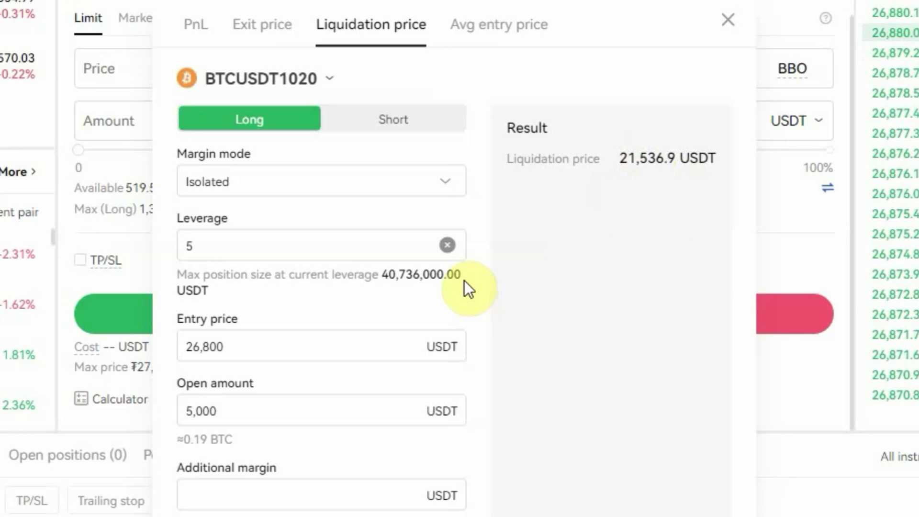
Step: Start an average entry price calculation for a long with a first entry at 26,800 USDT and amount 2,000 USDT
left_click(512, 30)
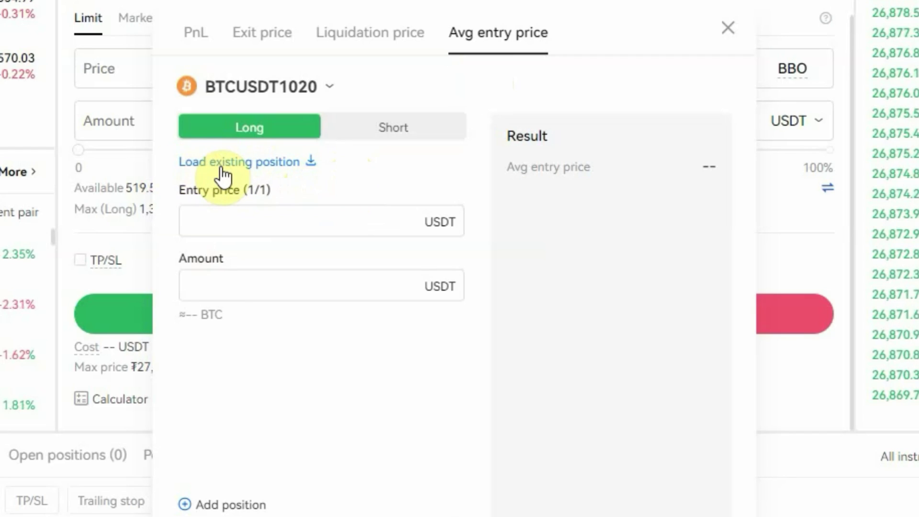
left_click(241, 211)
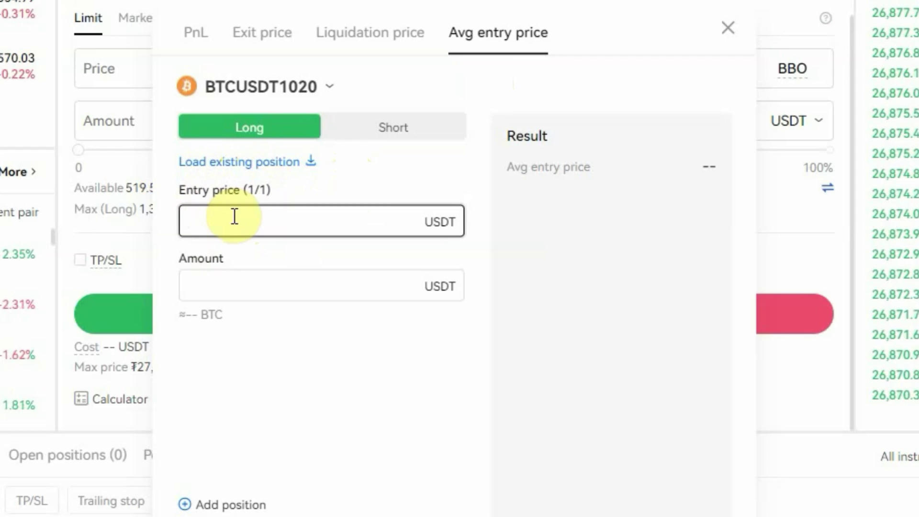
type("26,800")
left_click(273, 289)
type("2000")
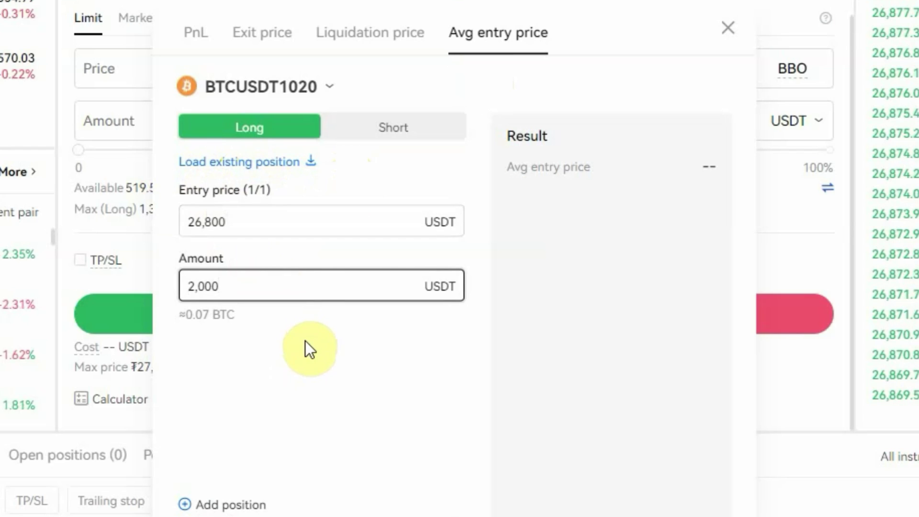
Step: Add a second position with an entry price of 26,980 USDT and an amount of 3,000 USDT
left_click(185, 505)
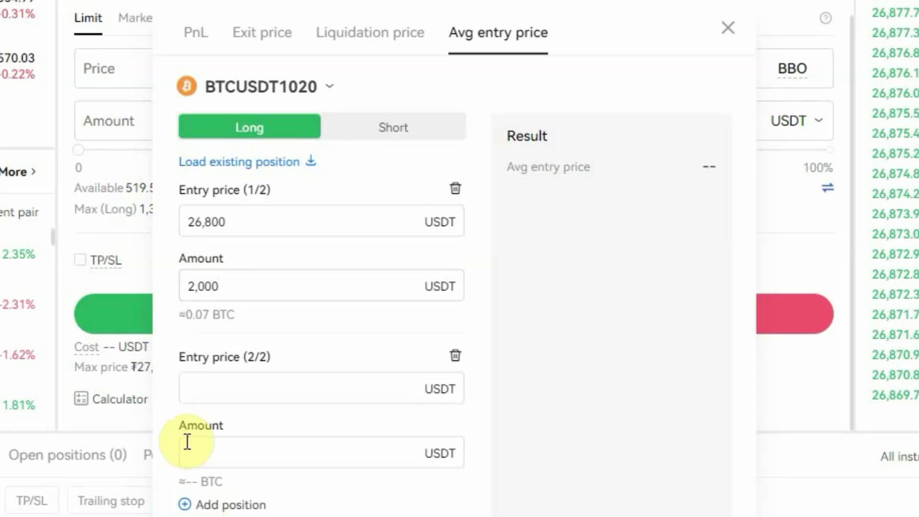
left_click(248, 396)
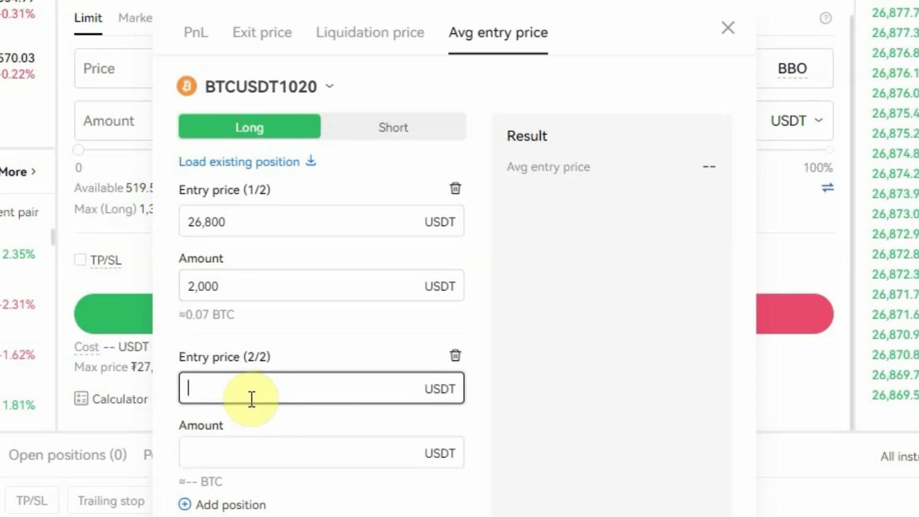
type("26,980")
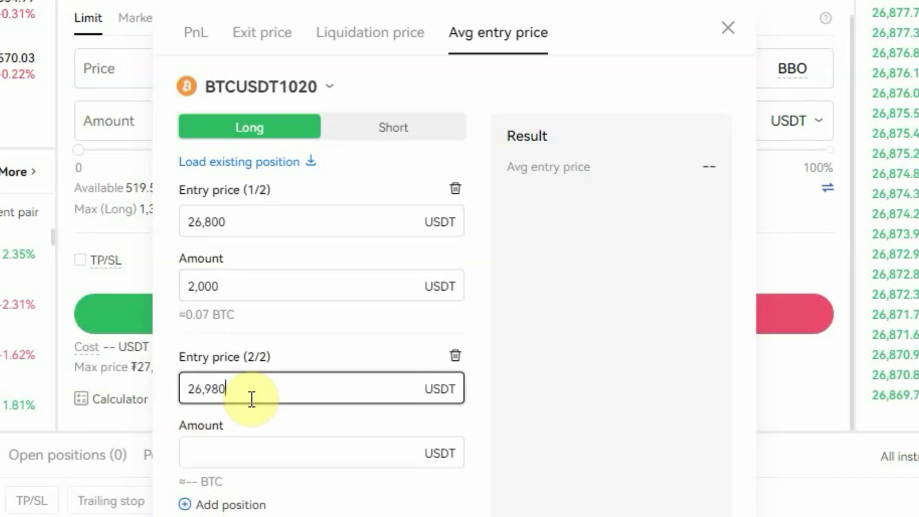
left_click(245, 450)
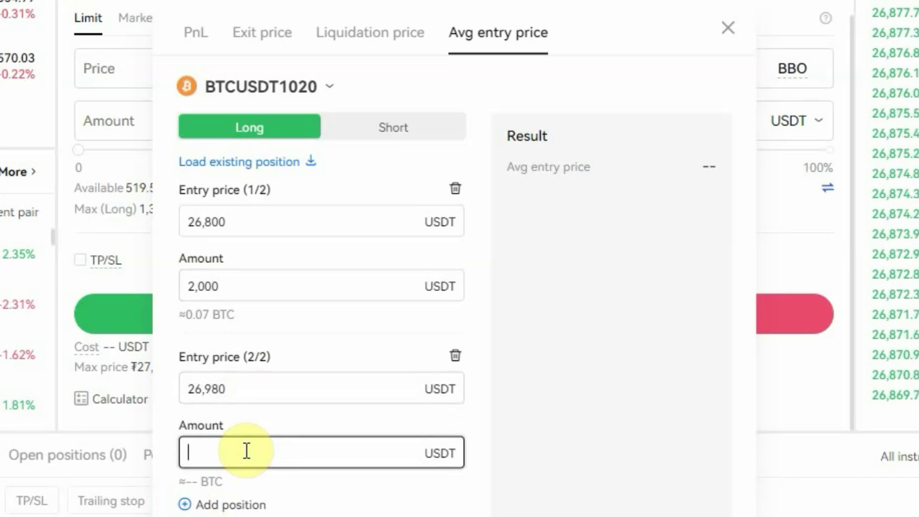
type("3000")
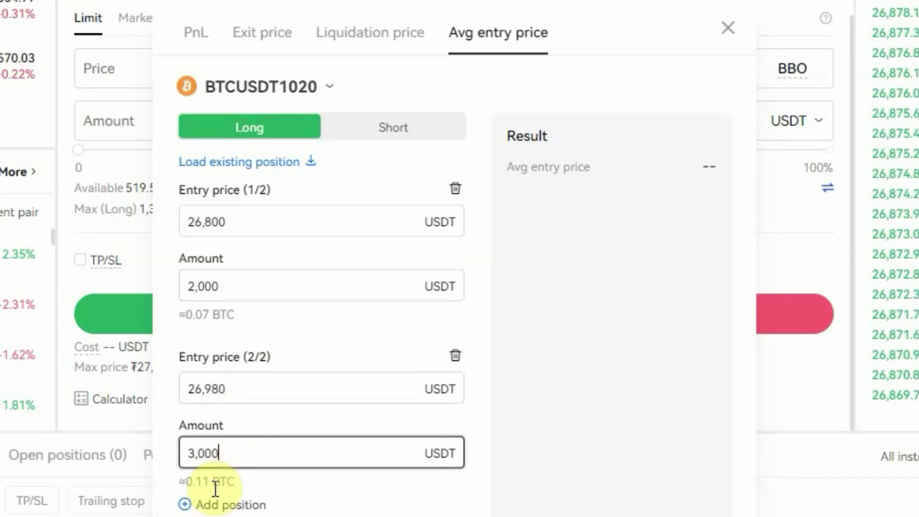
Step: Add a third position at 26,750 USDT with amount 3,500 USDT, and calculate the average entry price
left_click(193, 506)
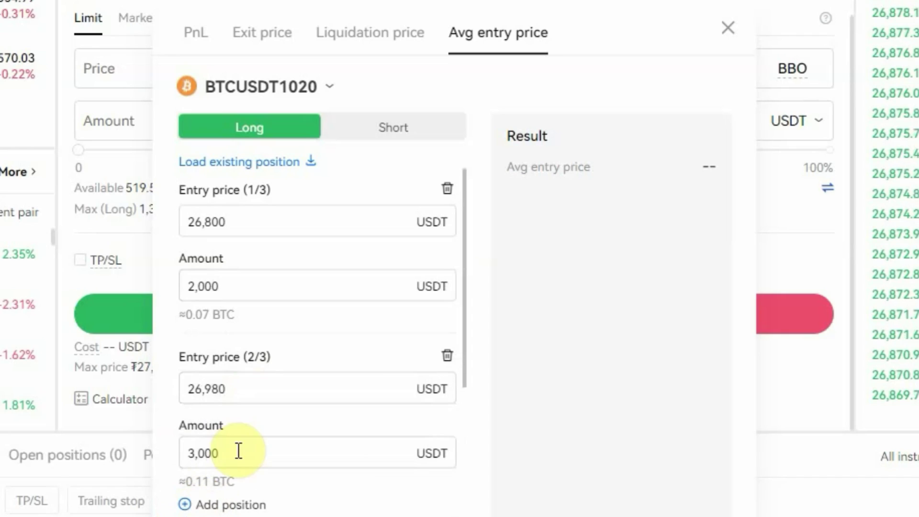
scroll(256, 412, "down", 3)
left_click(250, 395)
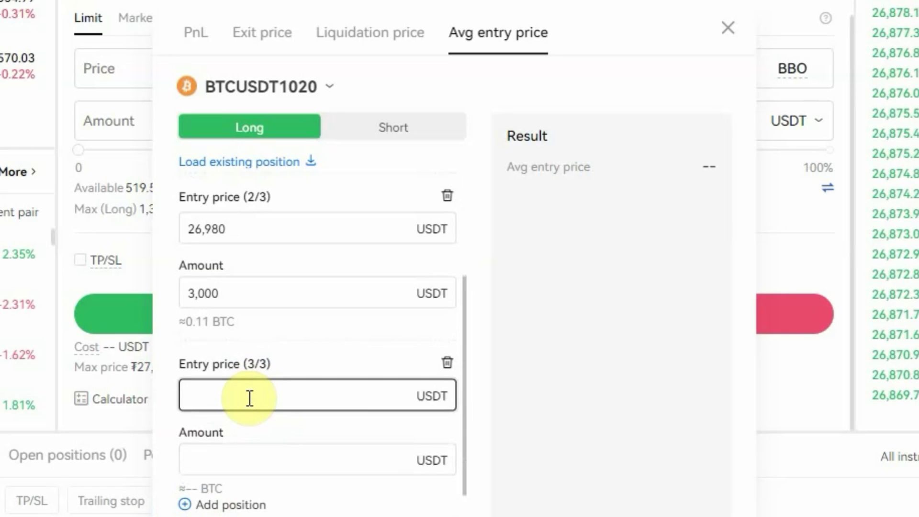
type("26,750")
left_click(233, 459)
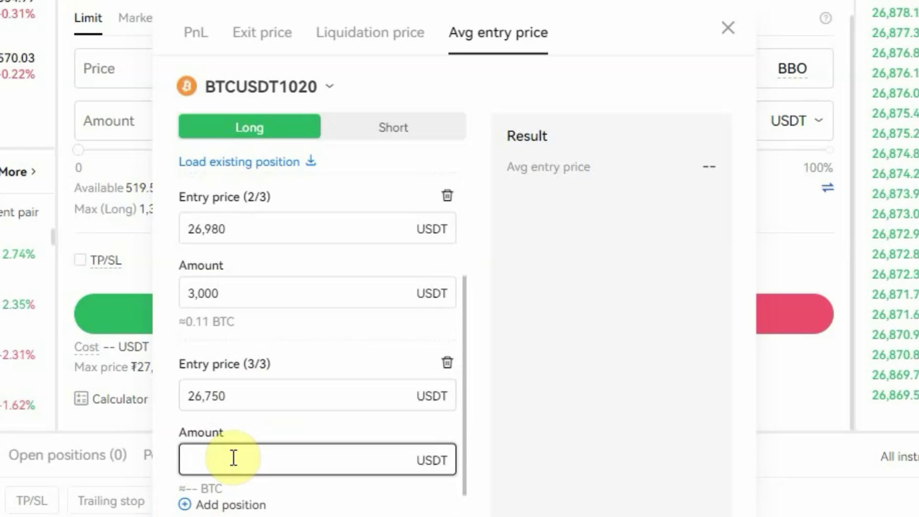
type("3500")
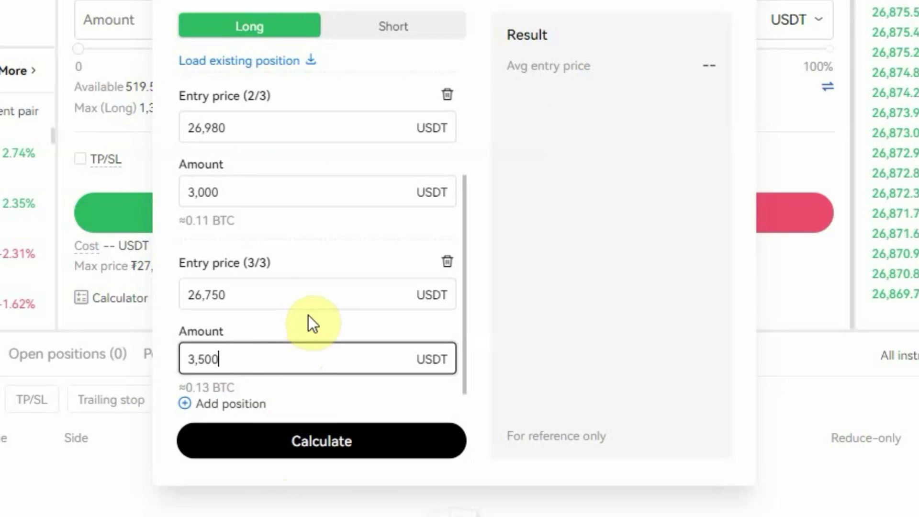
left_click(330, 431)
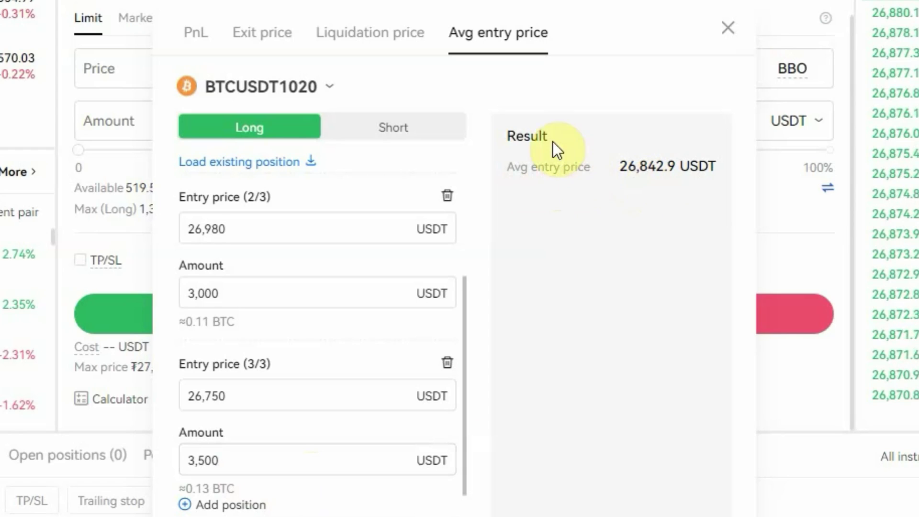
Step: Return to the PnL calculation for the short position
left_click(195, 34)
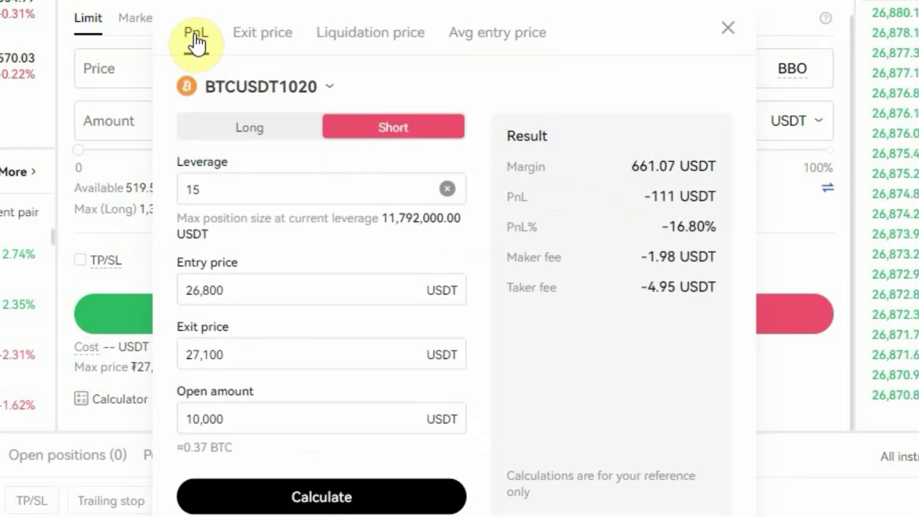